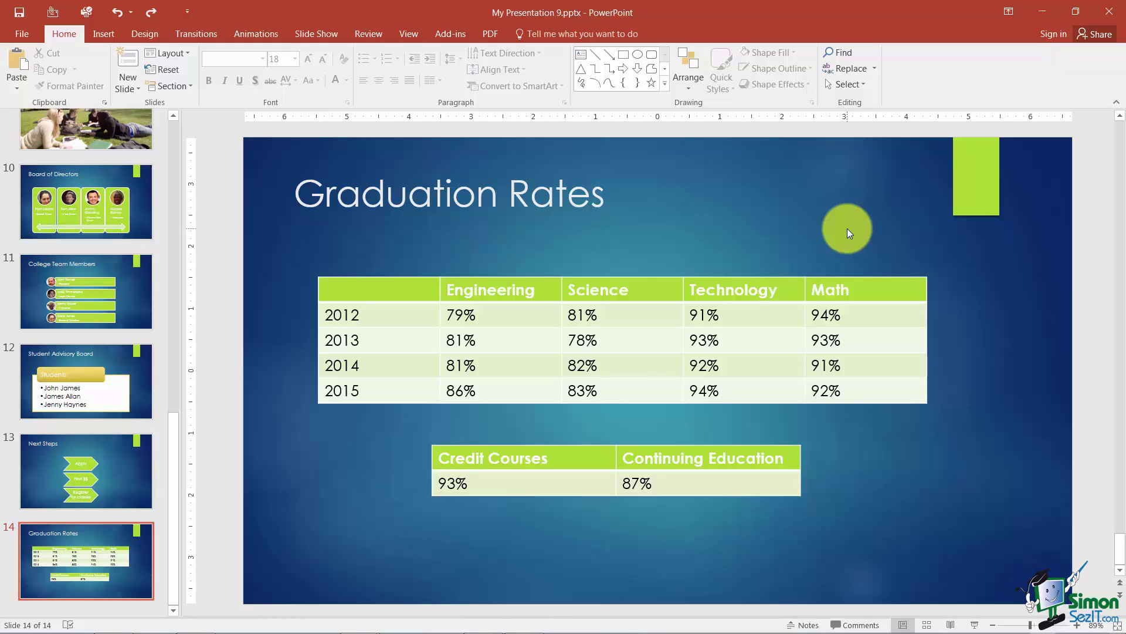
Select the header and 2012–2015 rows of the upper Graduation Rates table and show Table Tools Design
{"action": "left_click", "coordinate": [421, 289]}
{"action": "left_click", "coordinate": [307, 283]}
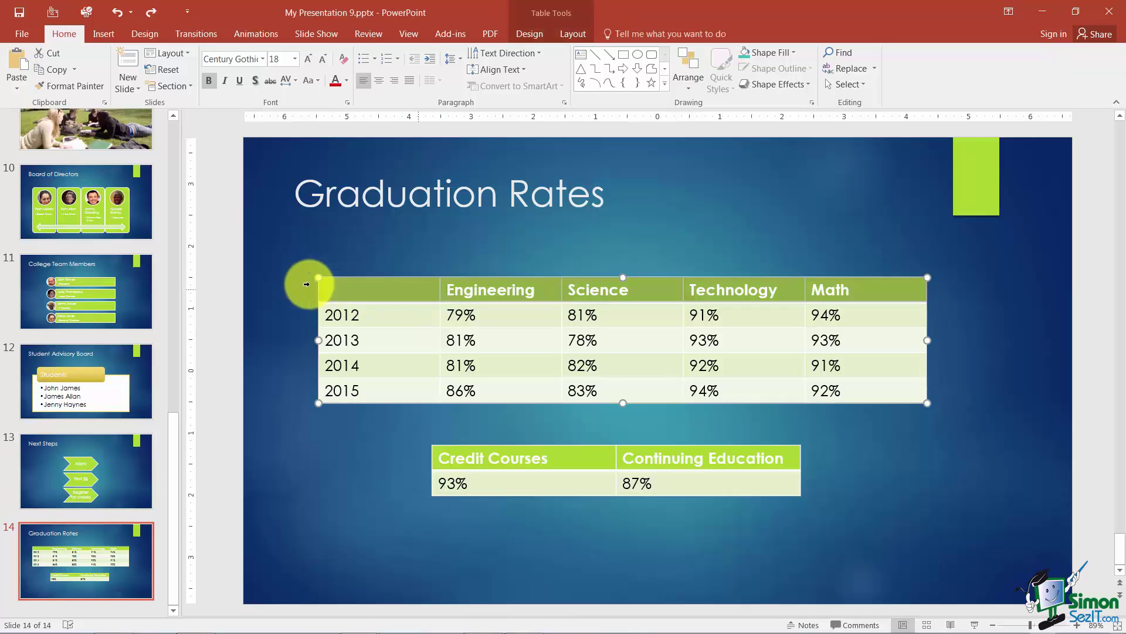
{"action": "left_click_drag", "start_coordinate": [302, 319], "coordinate": [296, 397]}
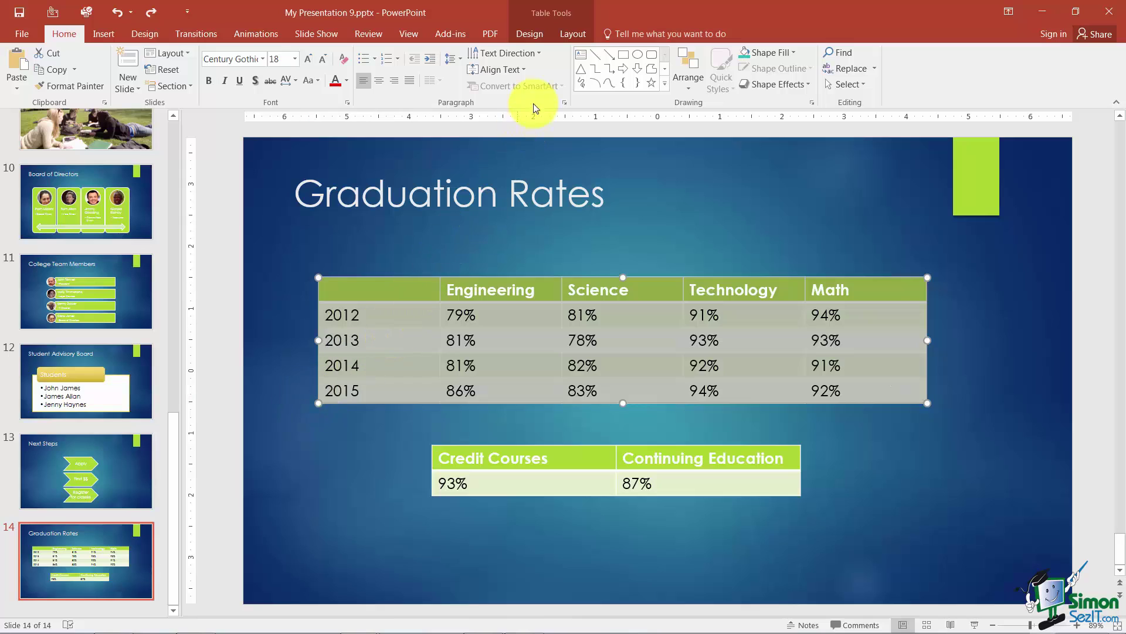
{"action": "left_click", "coordinate": [546, 16]}
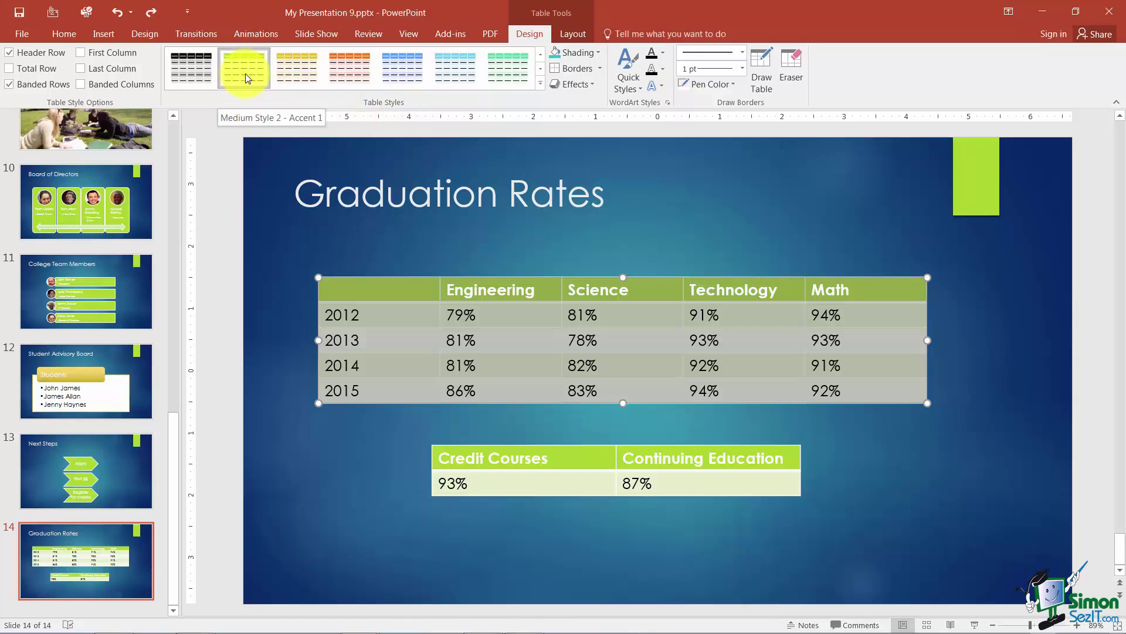
Apply the dark green banded style from the Dark section of the Table Styles gallery to the upper table
{"action": "left_click", "coordinate": [540, 84]}
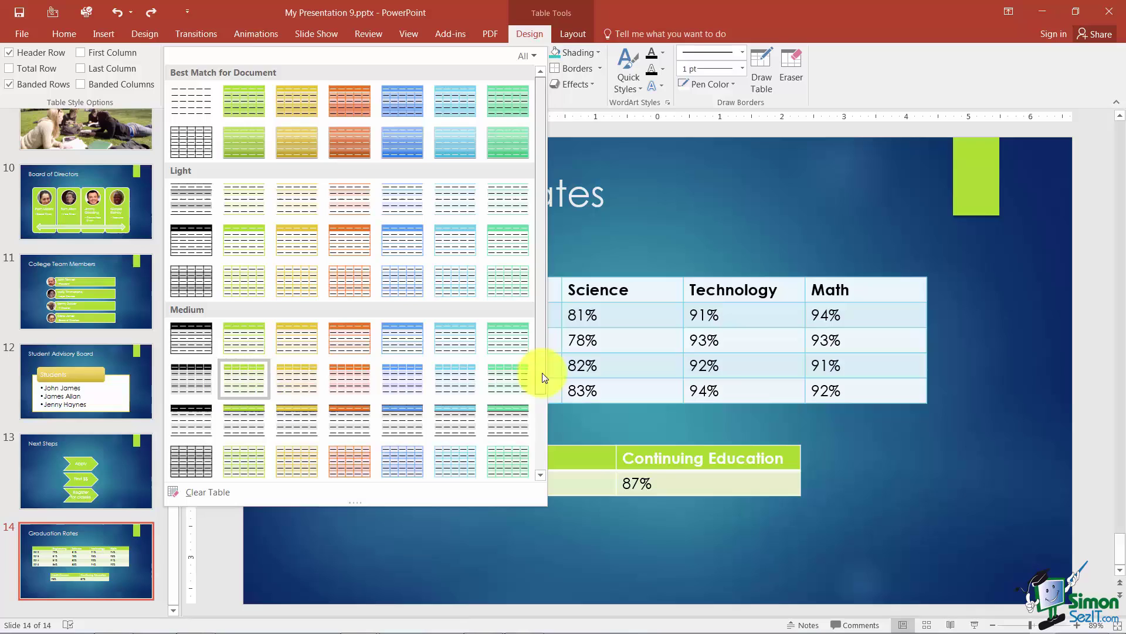
{"action": "scroll", "coordinate": [535, 411], "scroll_direction": "down", "scroll_amount": 2}
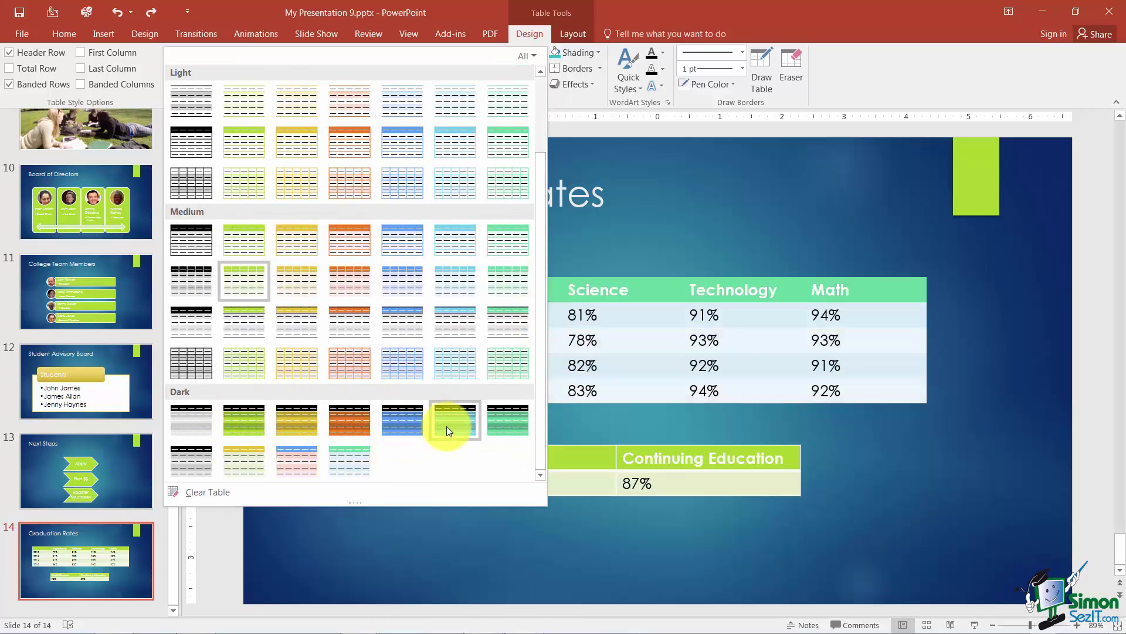
{"action": "left_click", "coordinate": [490, 424]}
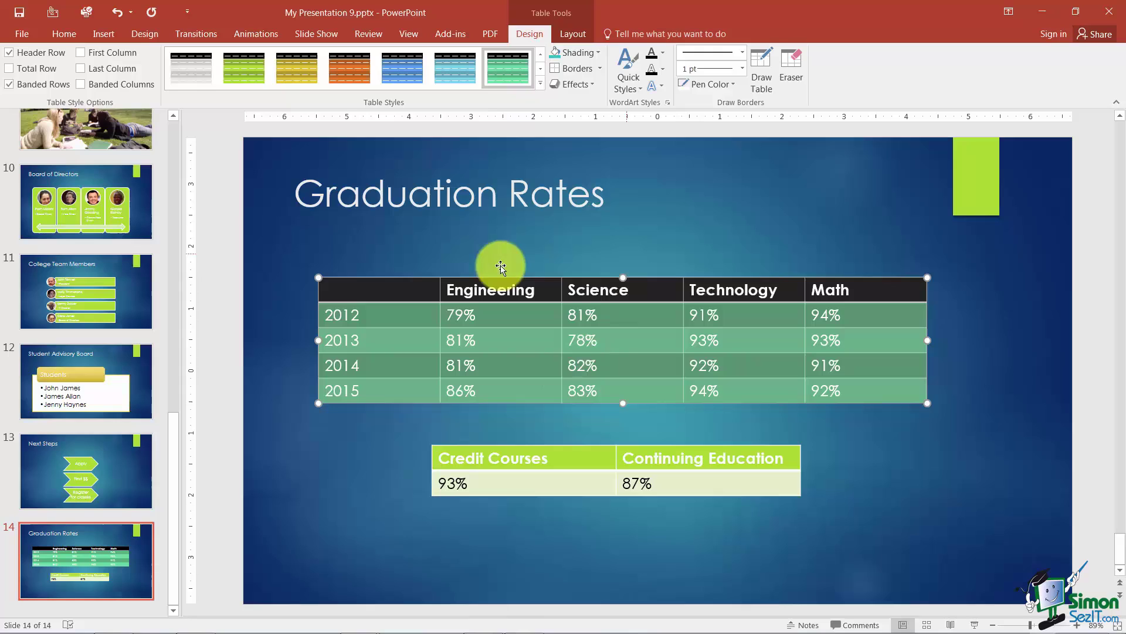
Shade the upper table's header row light blue (turquoise) instead of black
{"action": "left_click", "coordinate": [316, 291]}
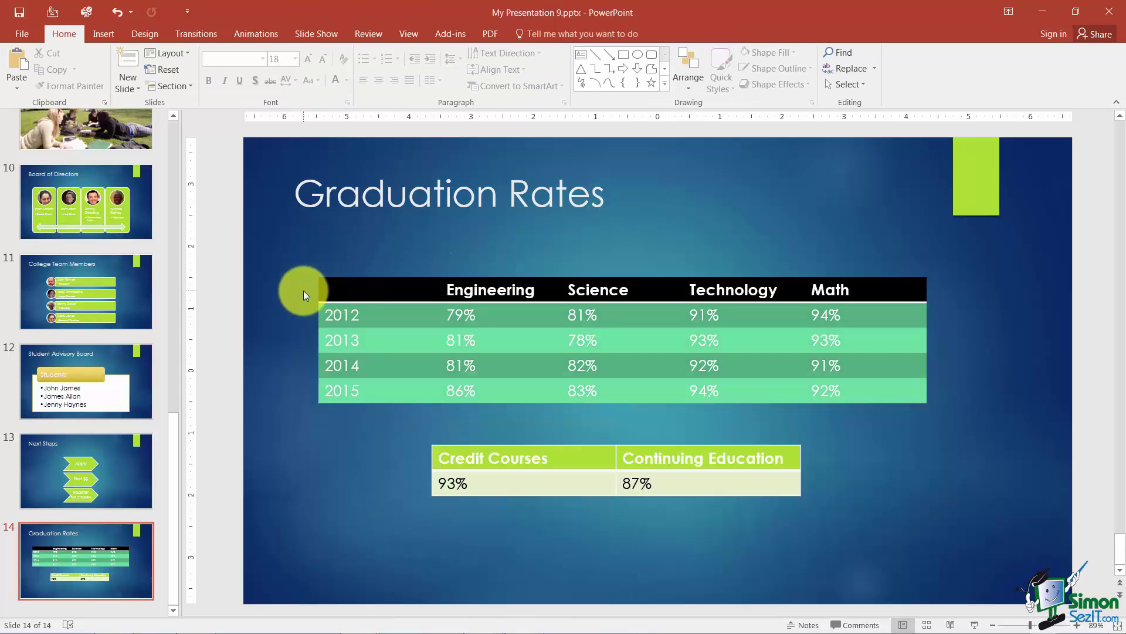
{"action": "left_click", "coordinate": [310, 293]}
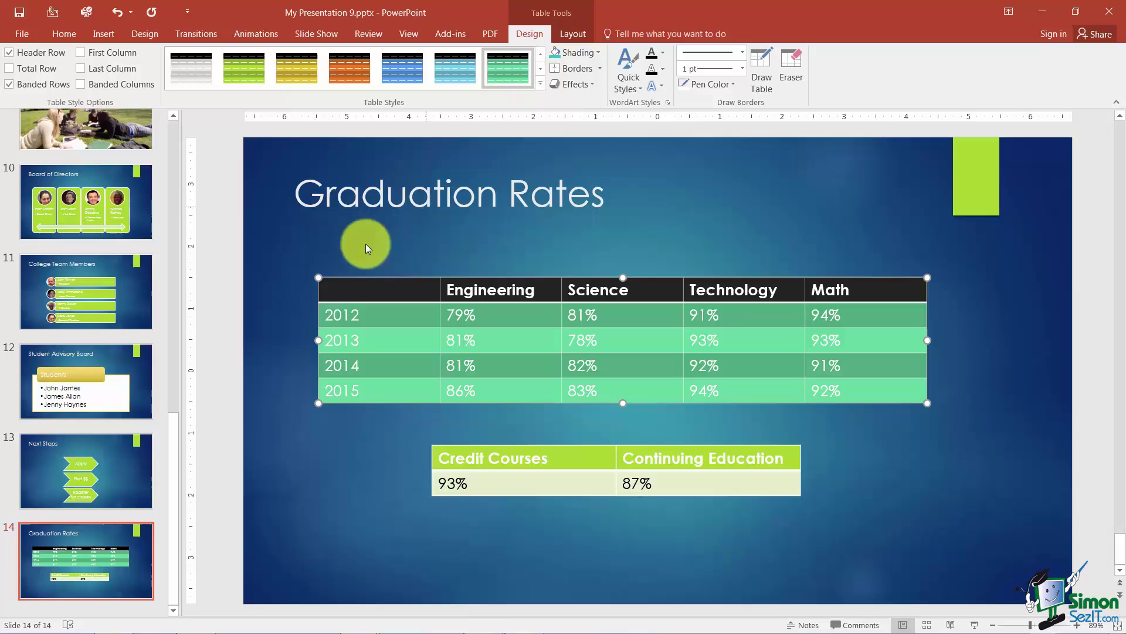
{"action": "left_click", "coordinate": [305, 294]}
{"action": "left_click", "coordinate": [309, 292]}
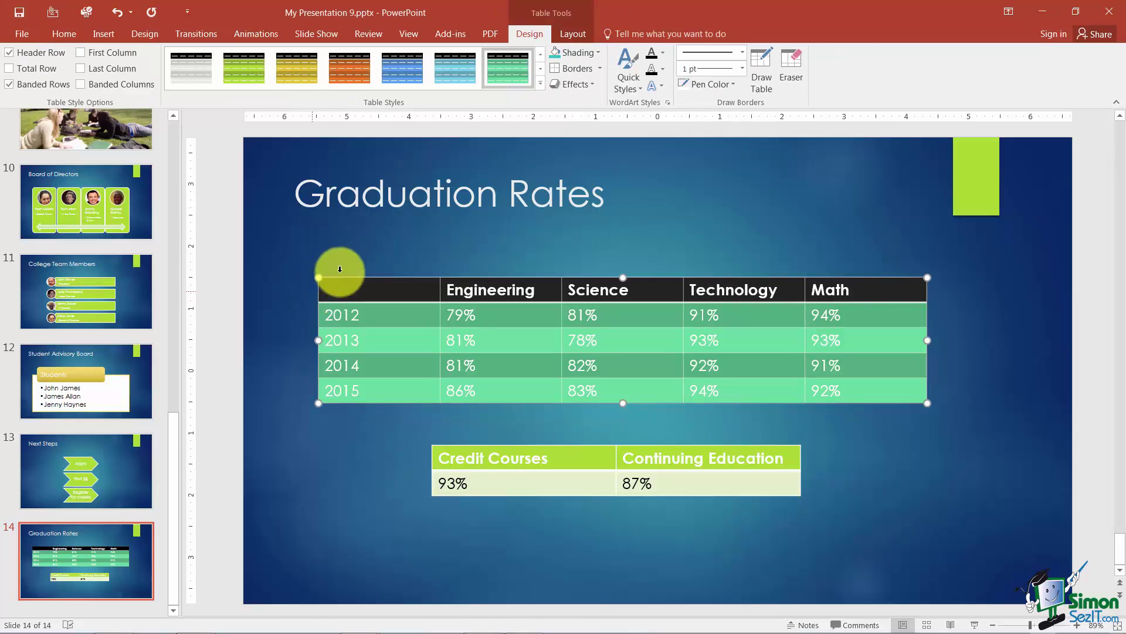
{"action": "left_click", "coordinate": [596, 51]}
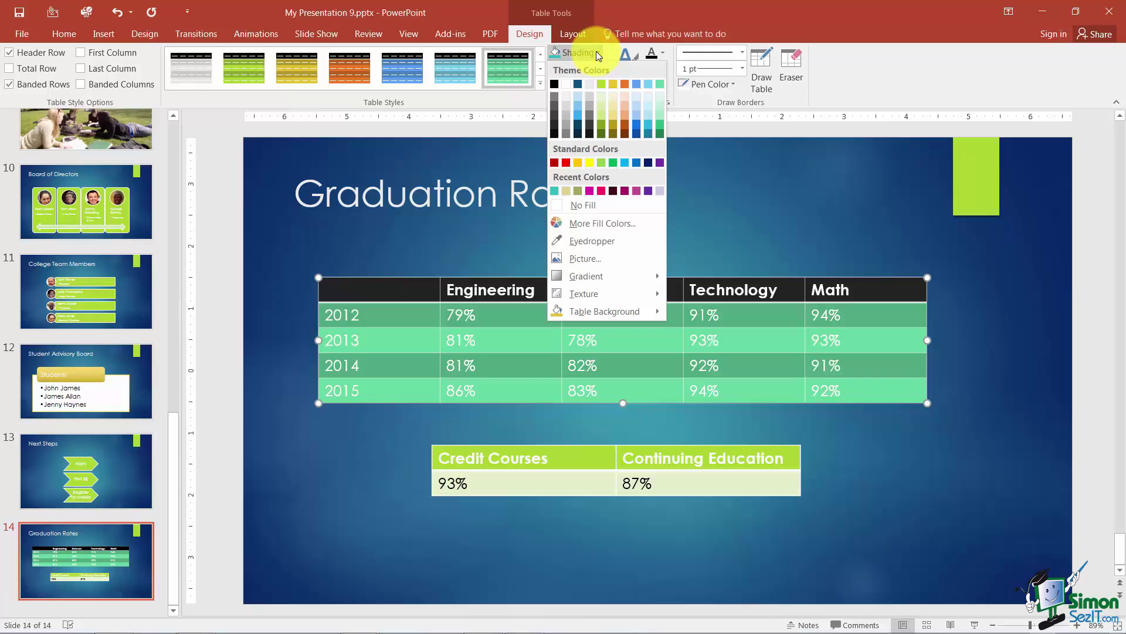
{"action": "left_click", "coordinate": [649, 124]}
{"action": "left_click", "coordinate": [664, 201]}
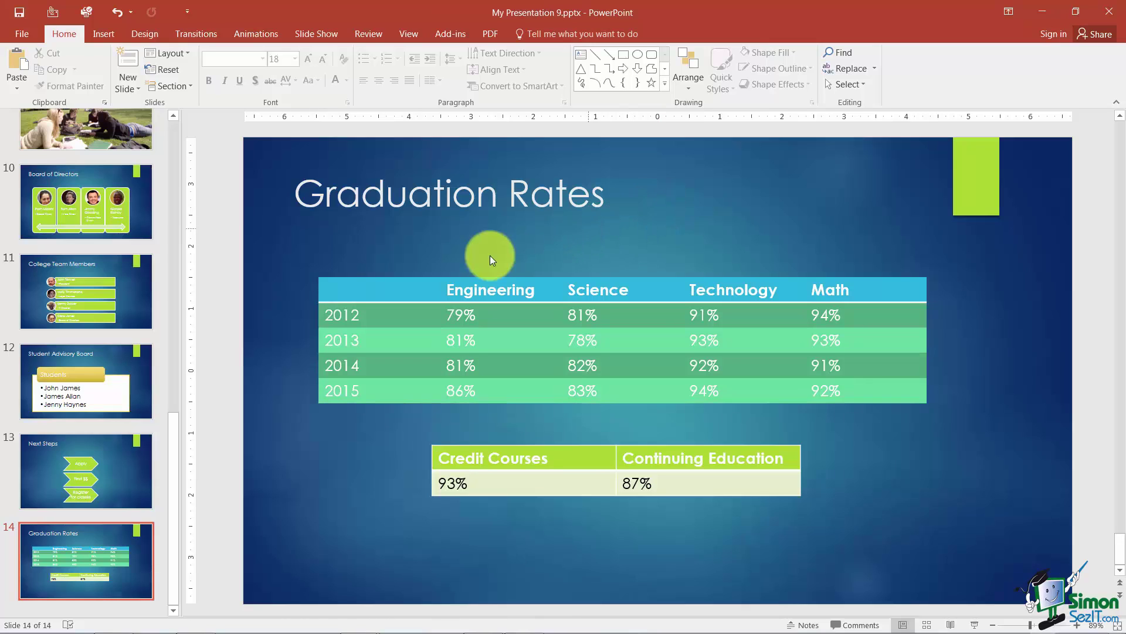
Add an outside border around the upper table's rows, then reselect the whole table
{"action": "left_click", "coordinate": [312, 317]}
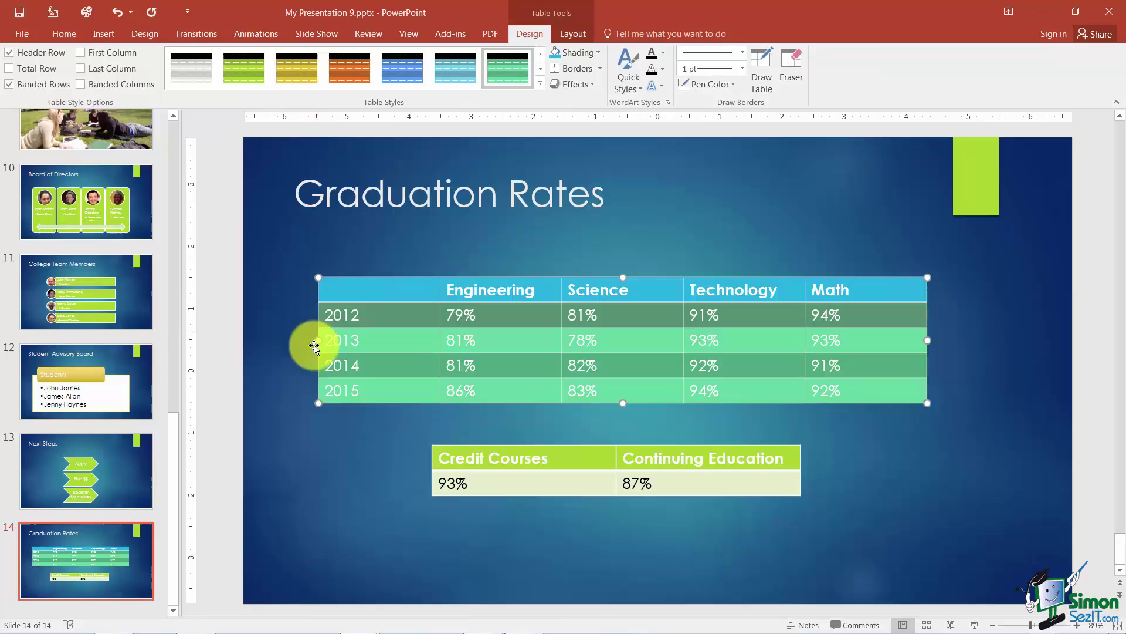
{"action": "left_click", "coordinate": [307, 368]}
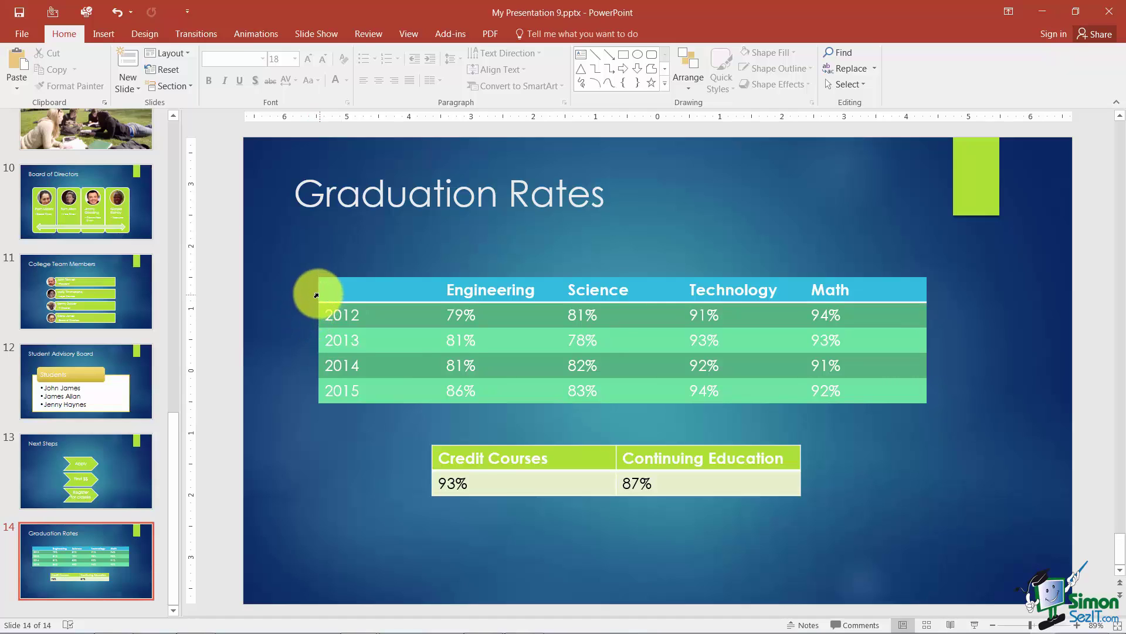
{"action": "left_click_drag", "start_coordinate": [312, 292], "coordinate": [307, 394]}
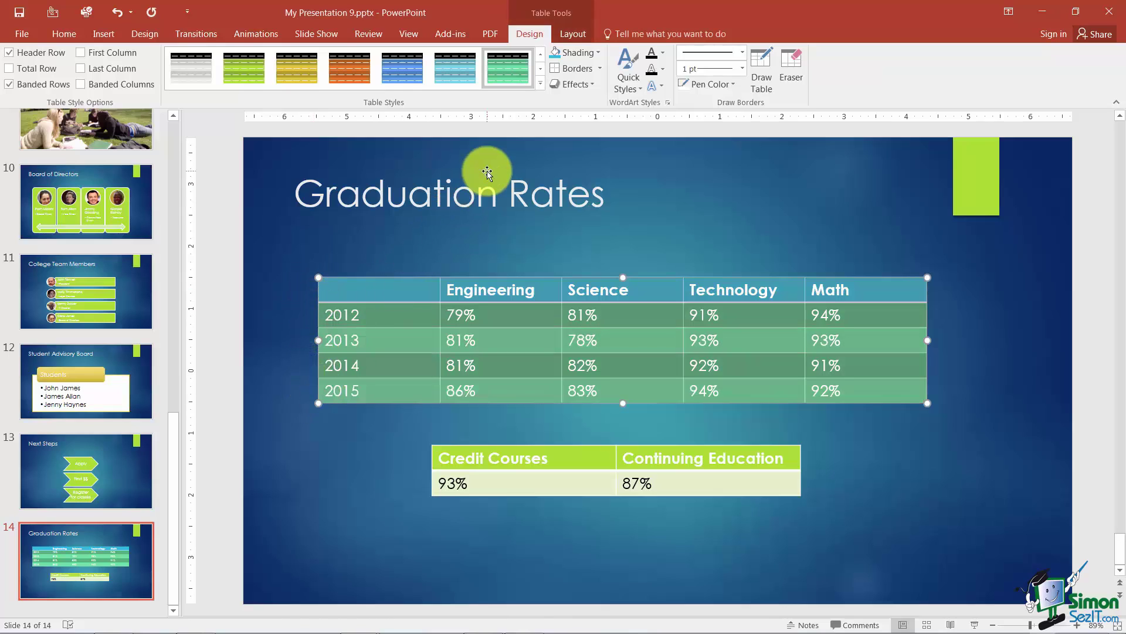
{"action": "left_click", "coordinate": [600, 69]}
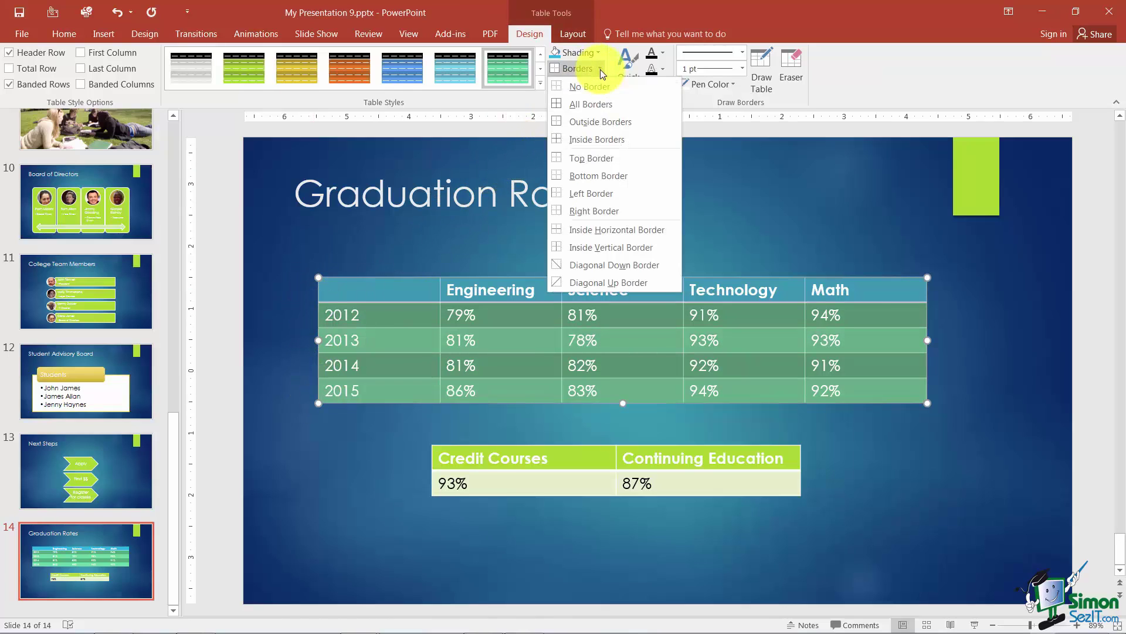
{"action": "left_click", "coordinate": [581, 122]}
{"action": "left_click", "coordinate": [710, 208]}
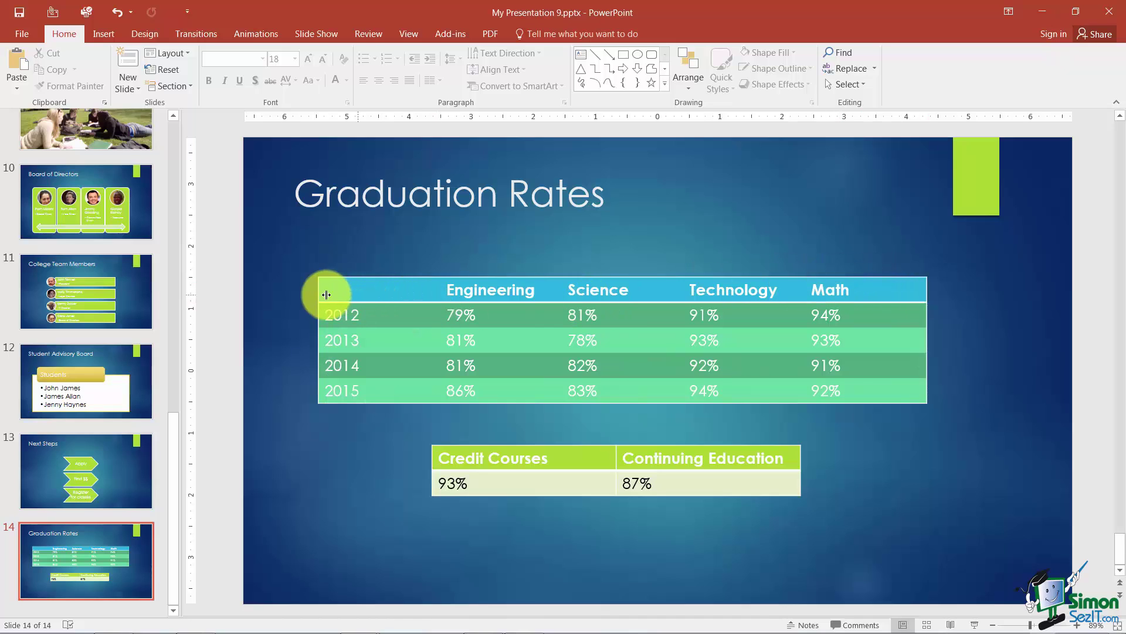
{"action": "left_click_drag", "start_coordinate": [308, 289], "coordinate": [308, 393]}
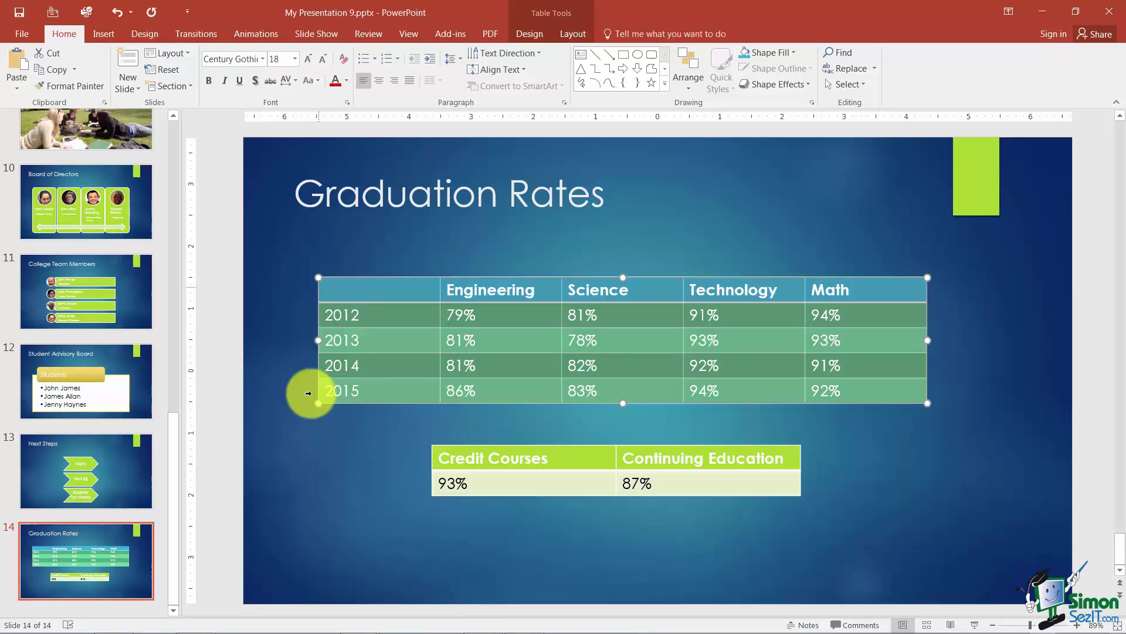
Give the upper table's cells a bevel effect
{"action": "left_click", "coordinate": [551, 15]}
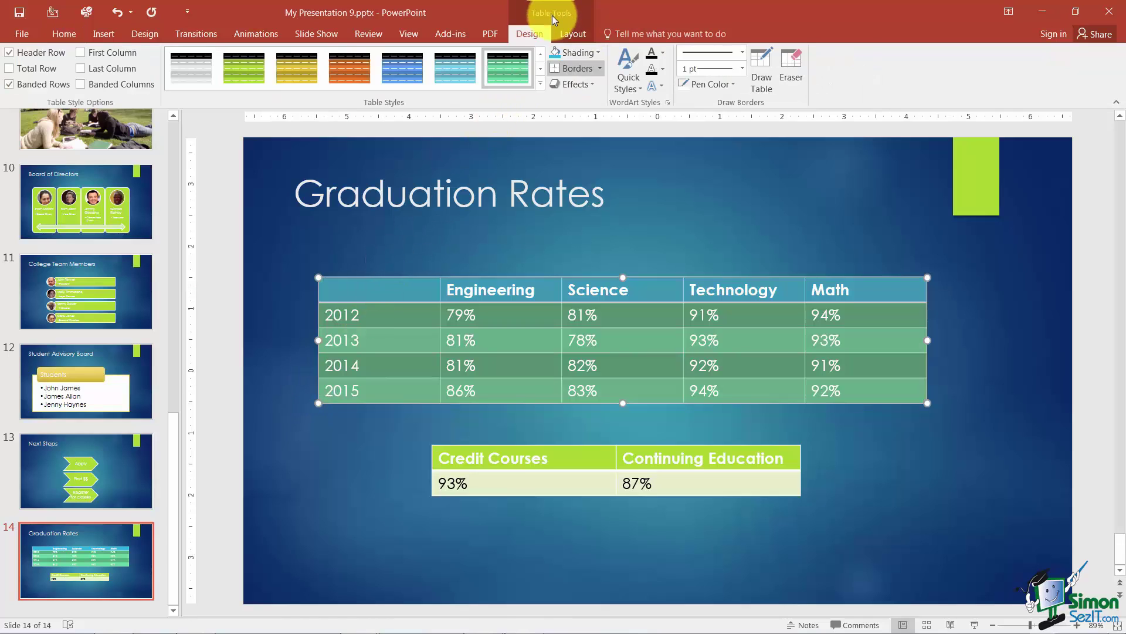
{"action": "left_click", "coordinate": [592, 84]}
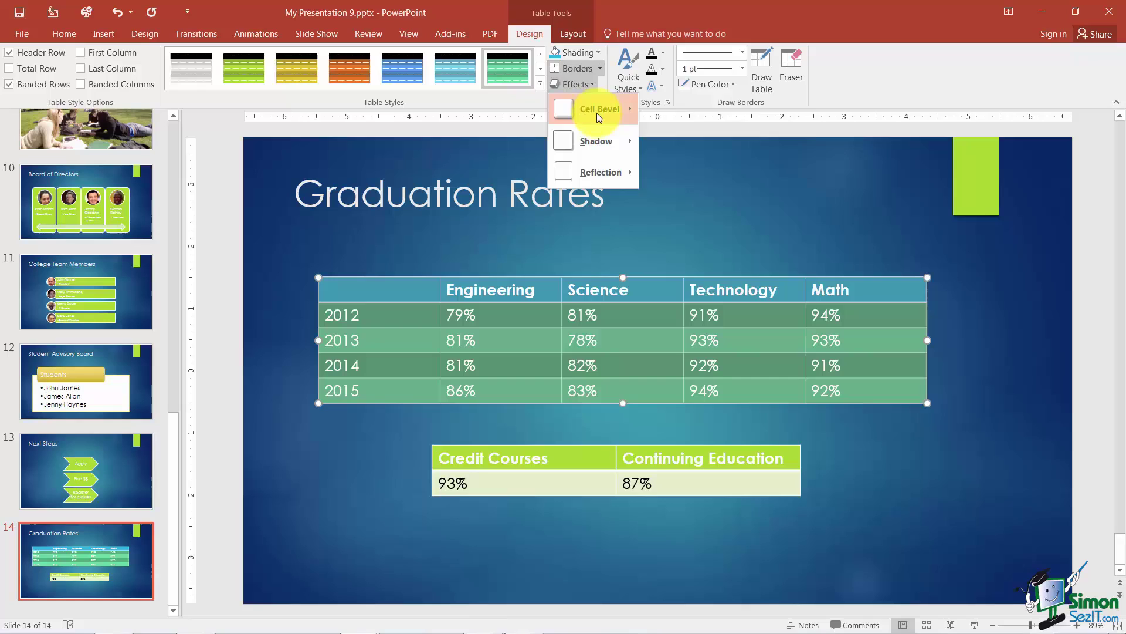
{"action": "mouse_move", "coordinate": [597, 112]}
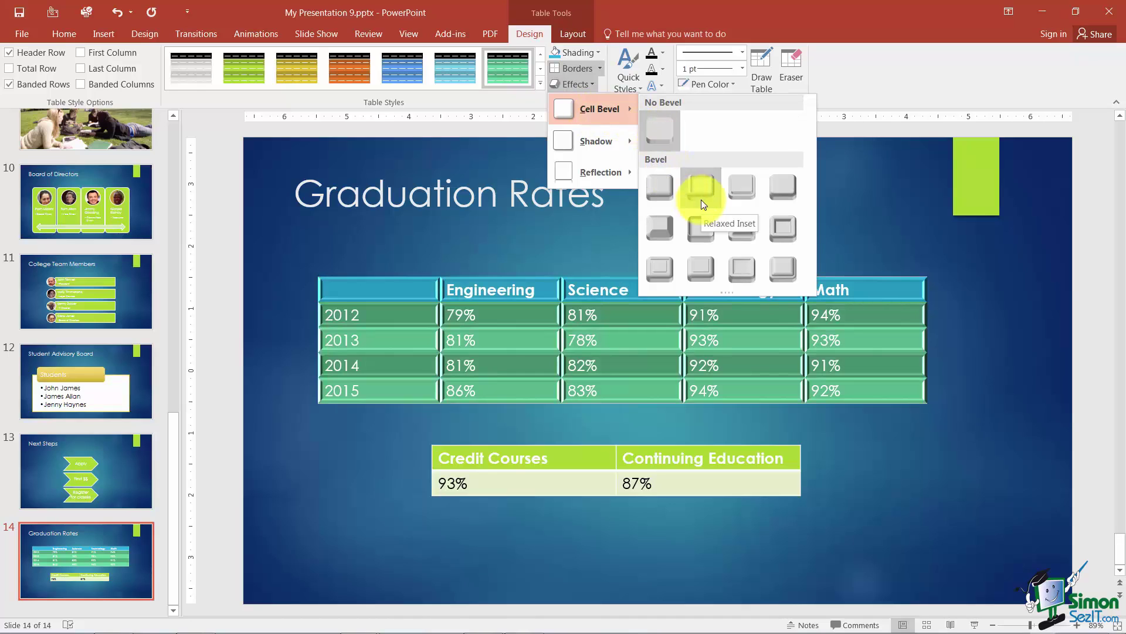
{"action": "left_click", "coordinate": [659, 272]}
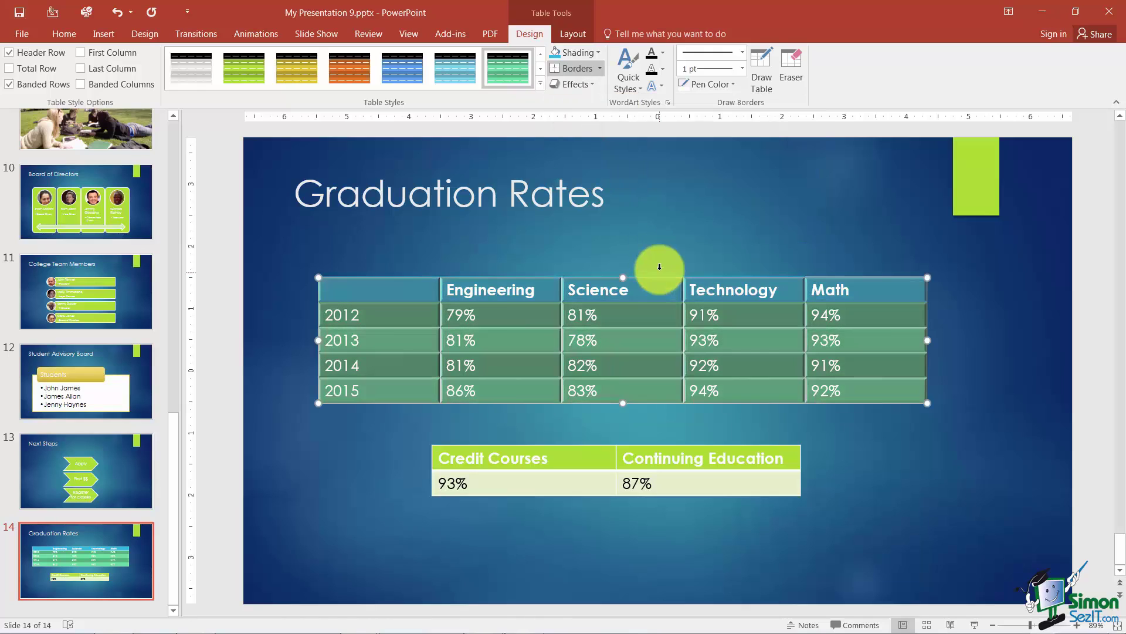
Add an inner shadow effect to the upper table's cells
{"action": "left_click", "coordinate": [592, 84]}
{"action": "mouse_move", "coordinate": [583, 146]}
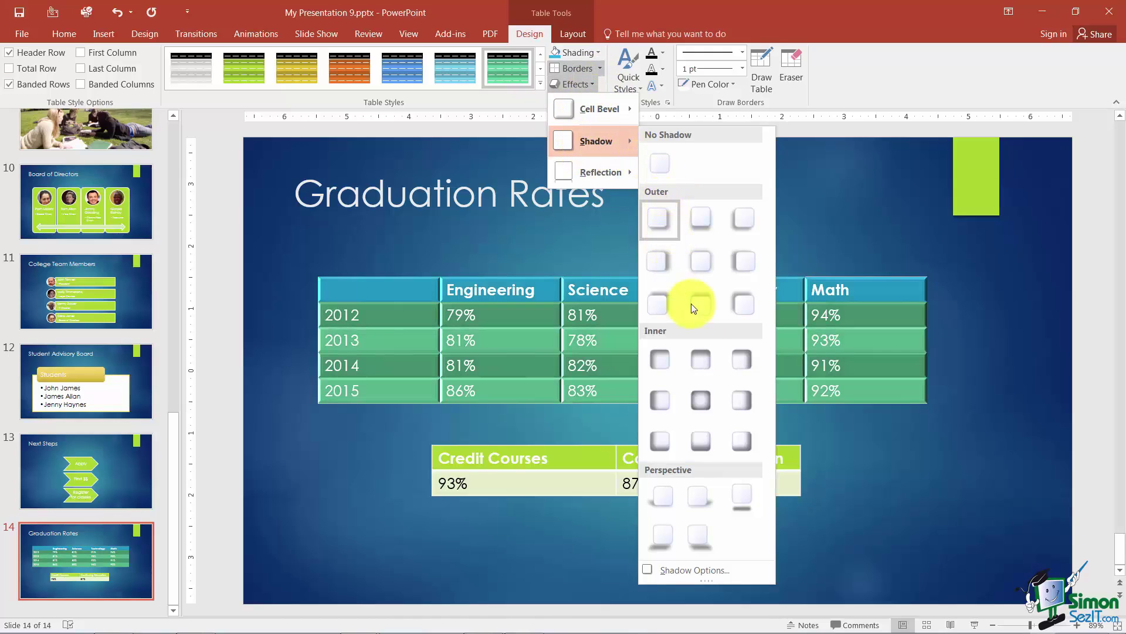
{"action": "left_click", "coordinate": [705, 438]}
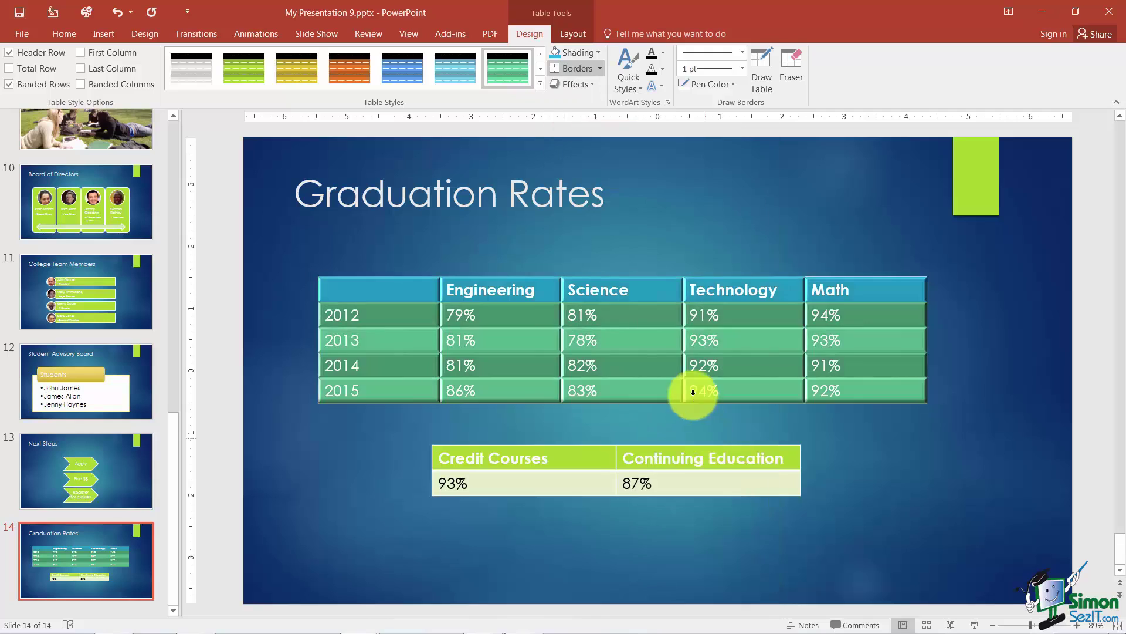
{"action": "left_click", "coordinate": [589, 83]}
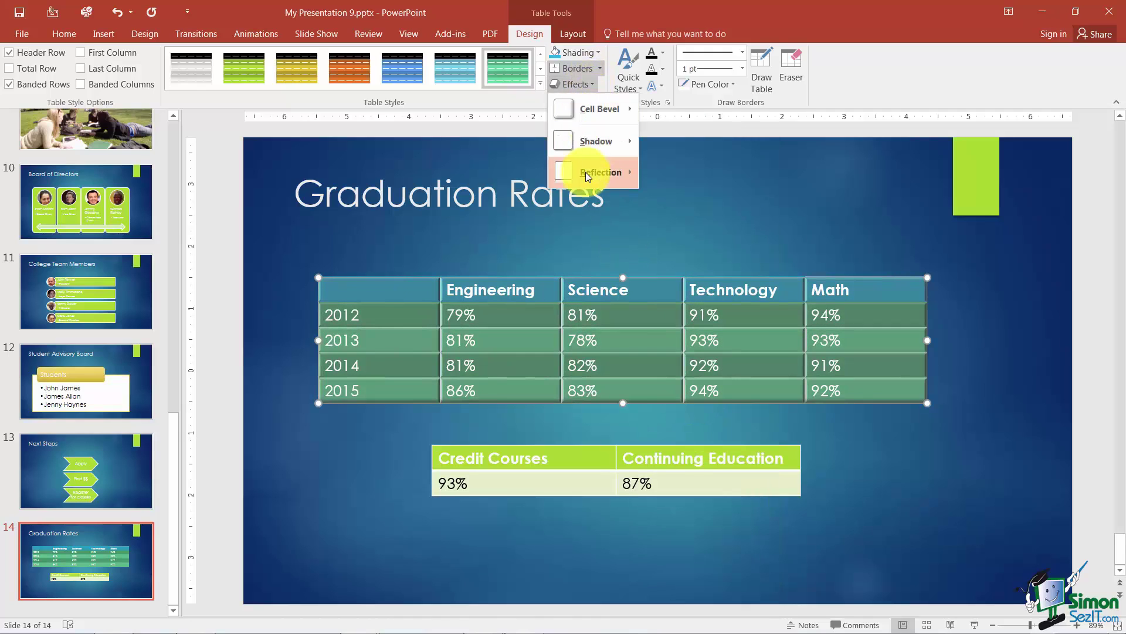
{"action": "mouse_move", "coordinate": [586, 171]}
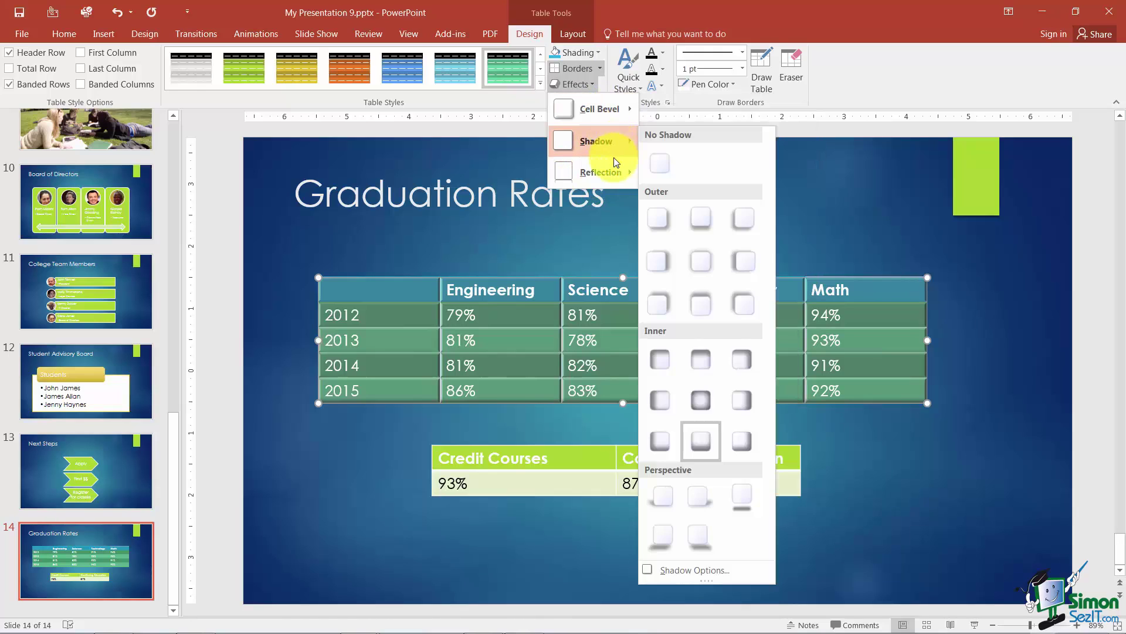
{"action": "left_click", "coordinate": [583, 244]}
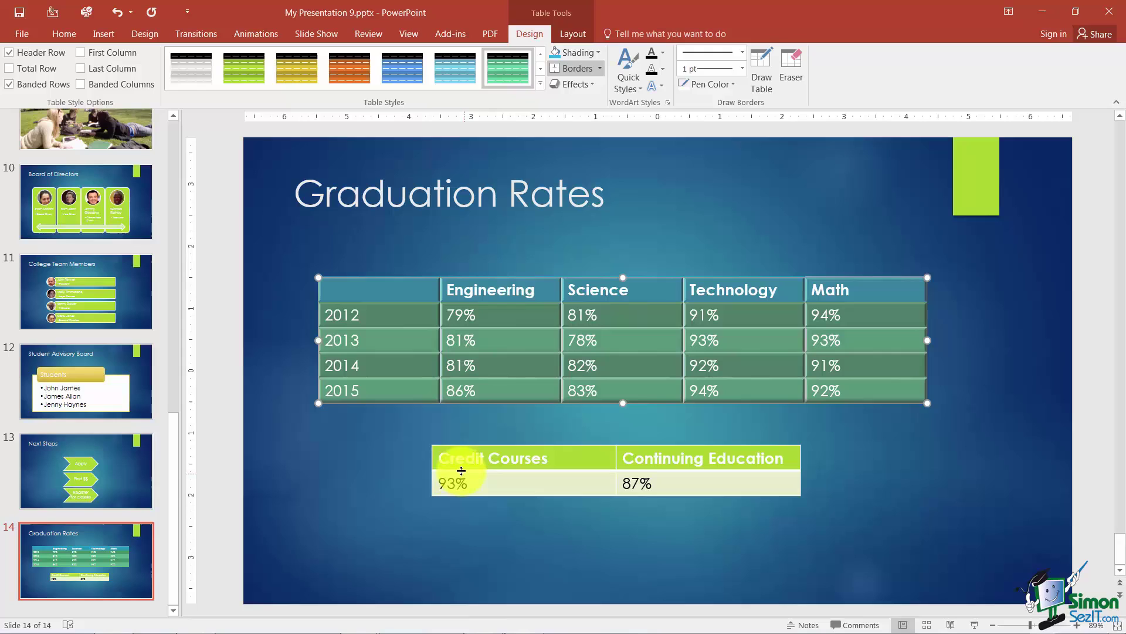
Apply a Dark table style to the lower Credit Courses table
{"action": "left_click", "coordinate": [420, 454]}
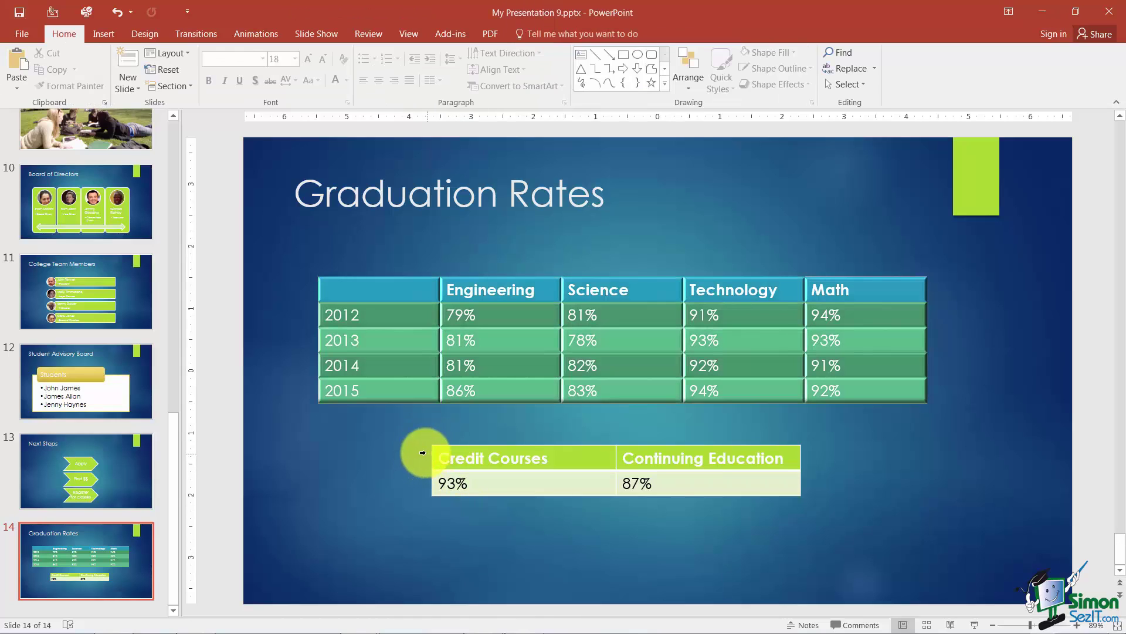
{"action": "left_click", "coordinate": [421, 478]}
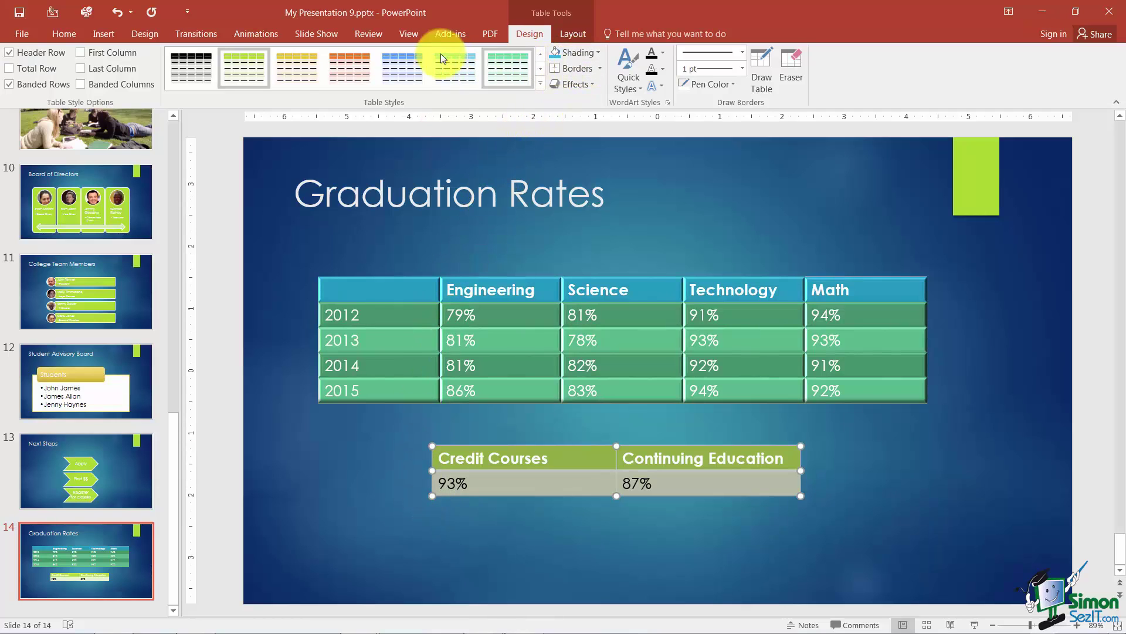
{"action": "left_click", "coordinate": [540, 83]}
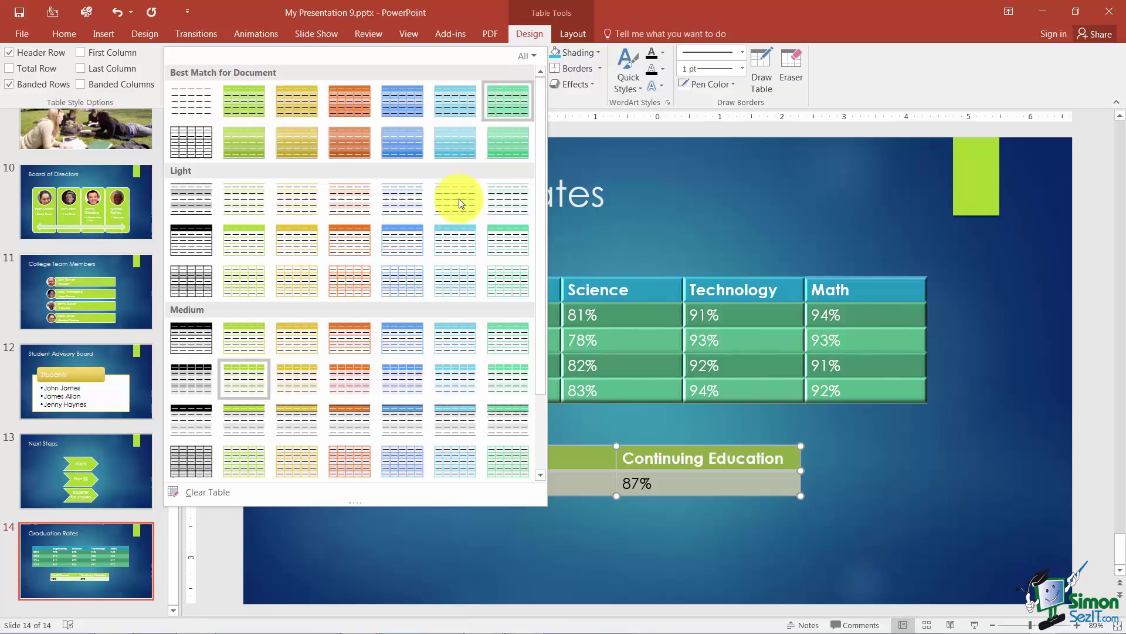
{"action": "scroll", "coordinate": [535, 292], "scroll_direction": "down", "scroll_amount": 3}
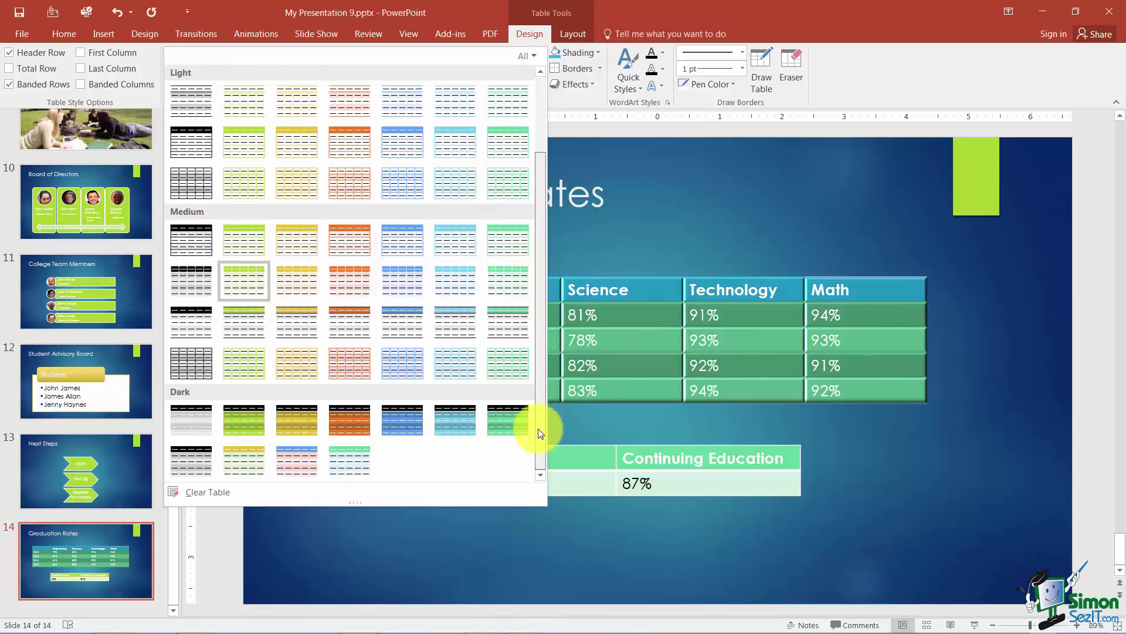
{"action": "left_click", "coordinate": [513, 418]}
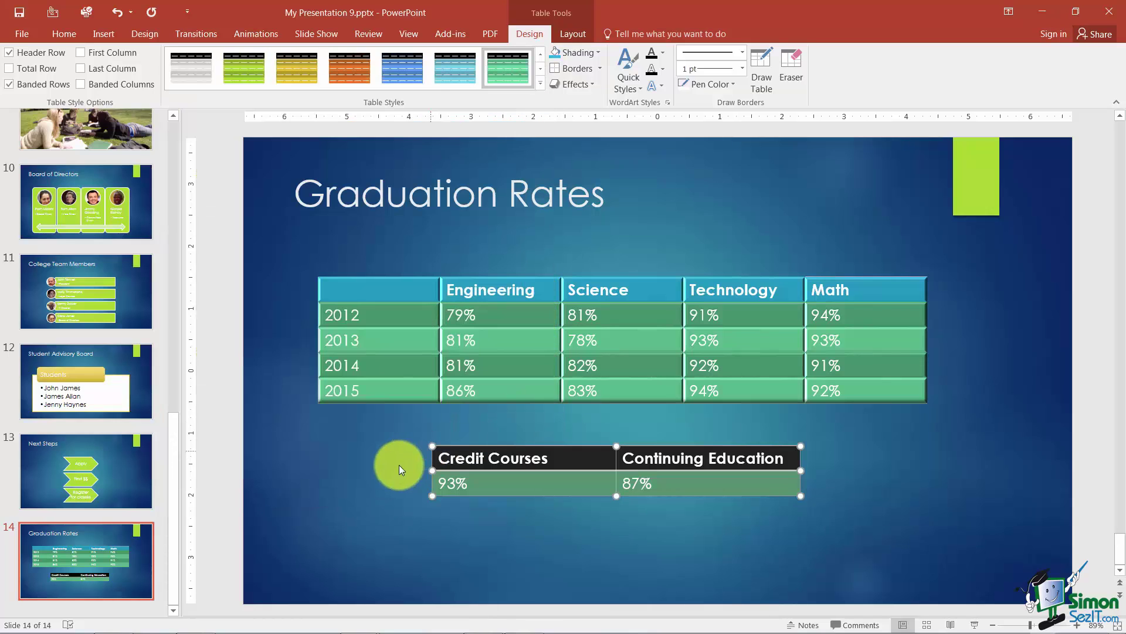
Fill the Credit Courses table's header row with light blue
{"action": "left_click", "coordinate": [417, 453]}
{"action": "left_click", "coordinate": [437, 457]}
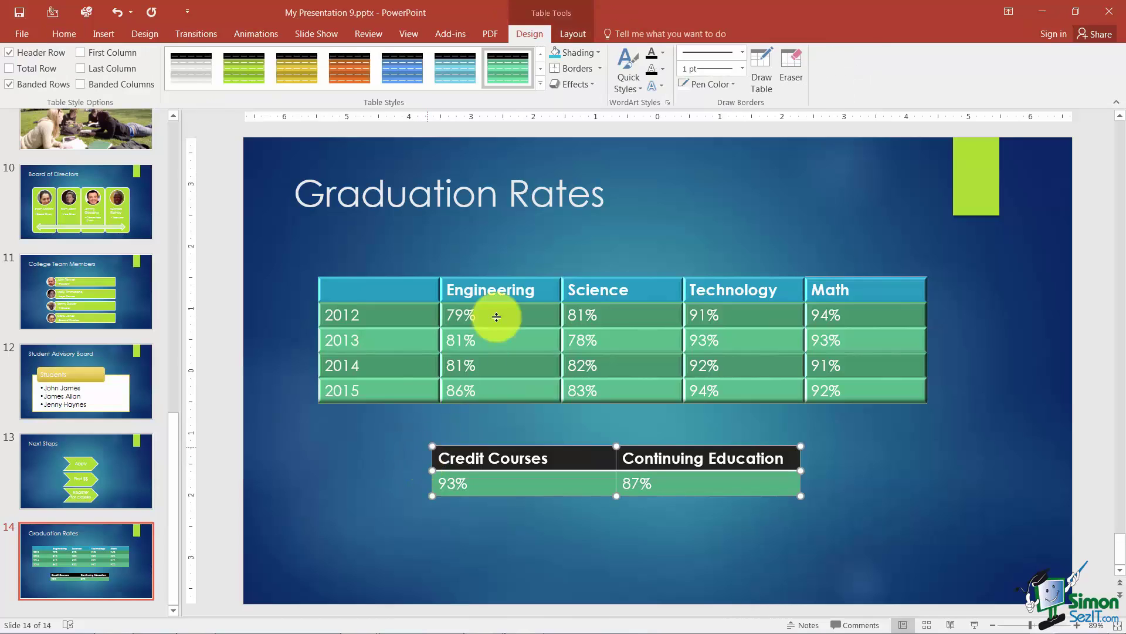
{"action": "left_click", "coordinate": [586, 54]}
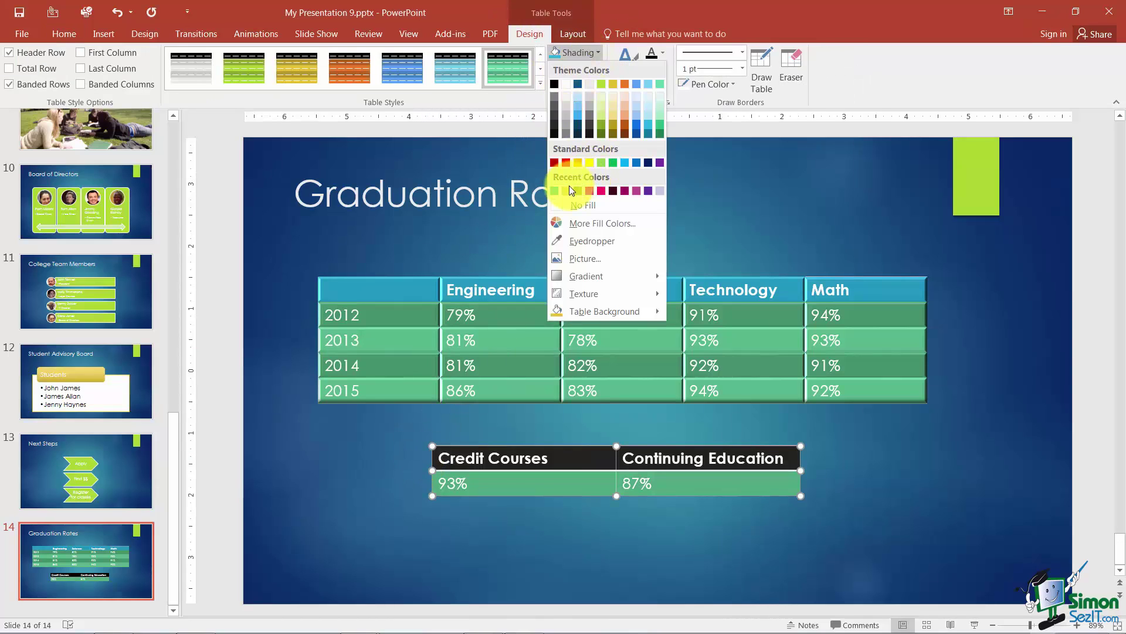
{"action": "left_click", "coordinate": [621, 163]}
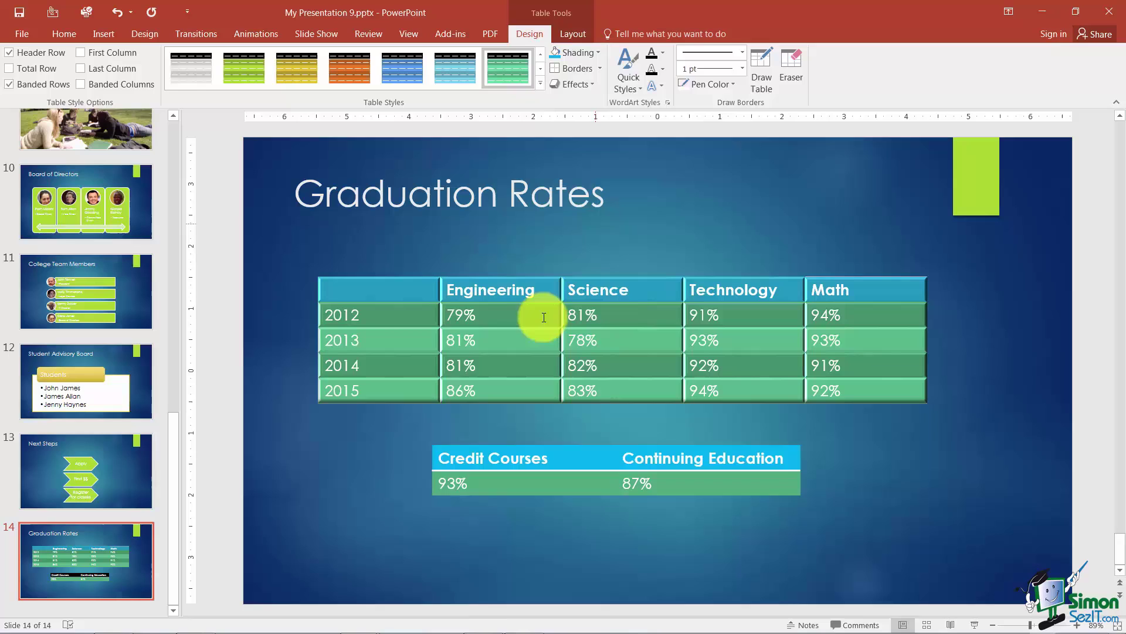
{"action": "left_click", "coordinate": [431, 427]}
{"action": "left_click", "coordinate": [418, 481]}
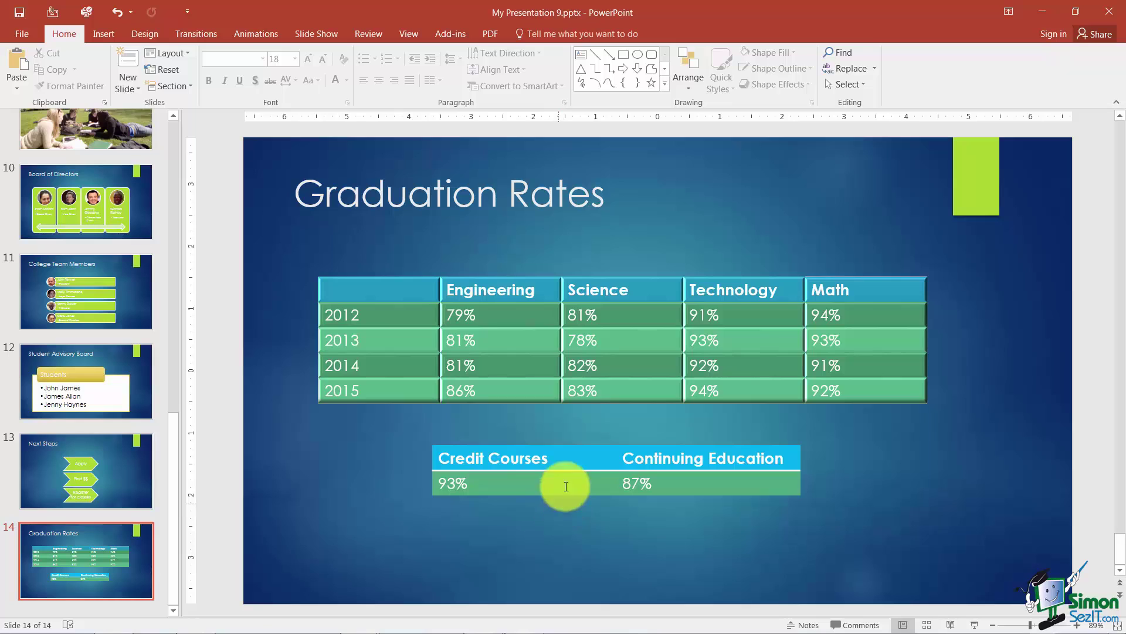
Center the header text in both the upper table and the Credit Courses table
{"action": "left_click", "coordinate": [309, 293]}
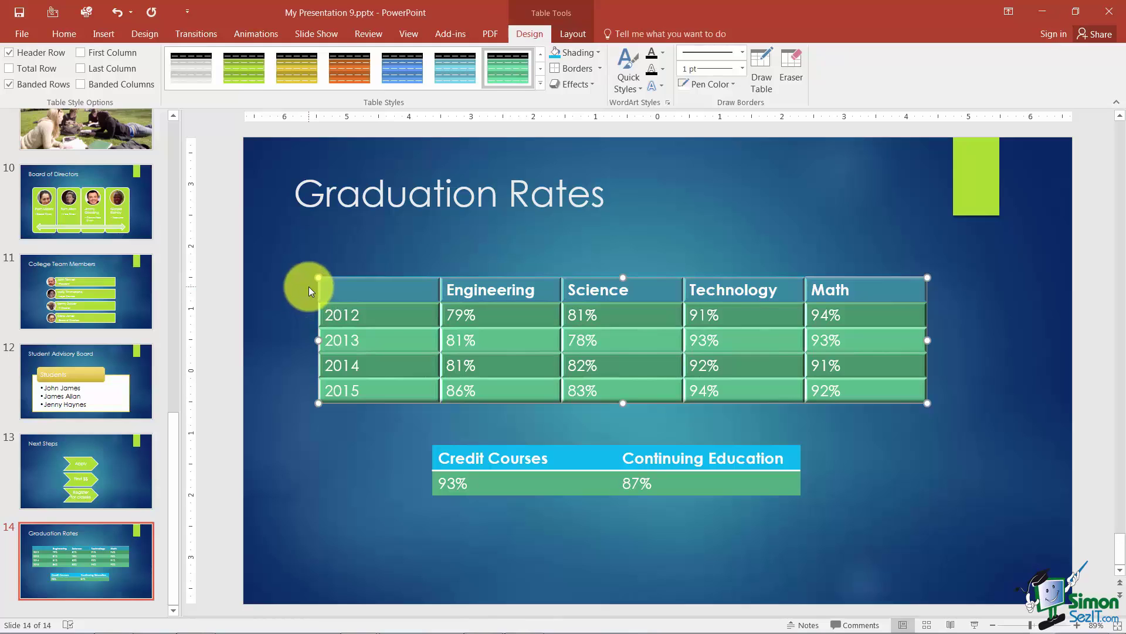
{"action": "left_click", "coordinate": [310, 288]}
{"action": "left_click", "coordinate": [309, 287]}
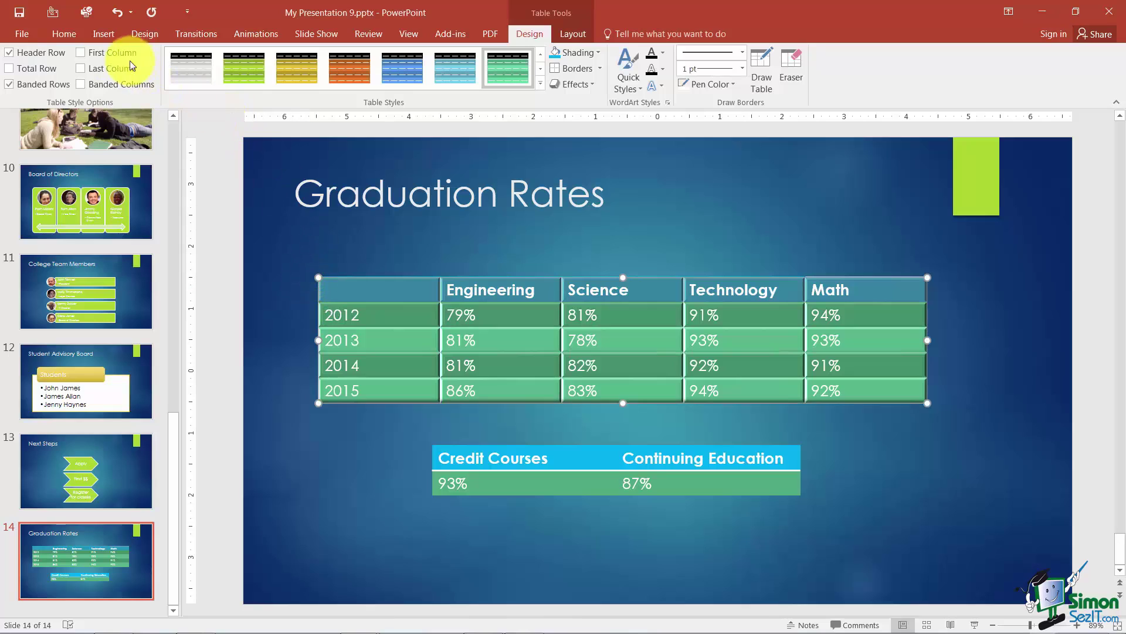
{"action": "left_click", "coordinate": [65, 36]}
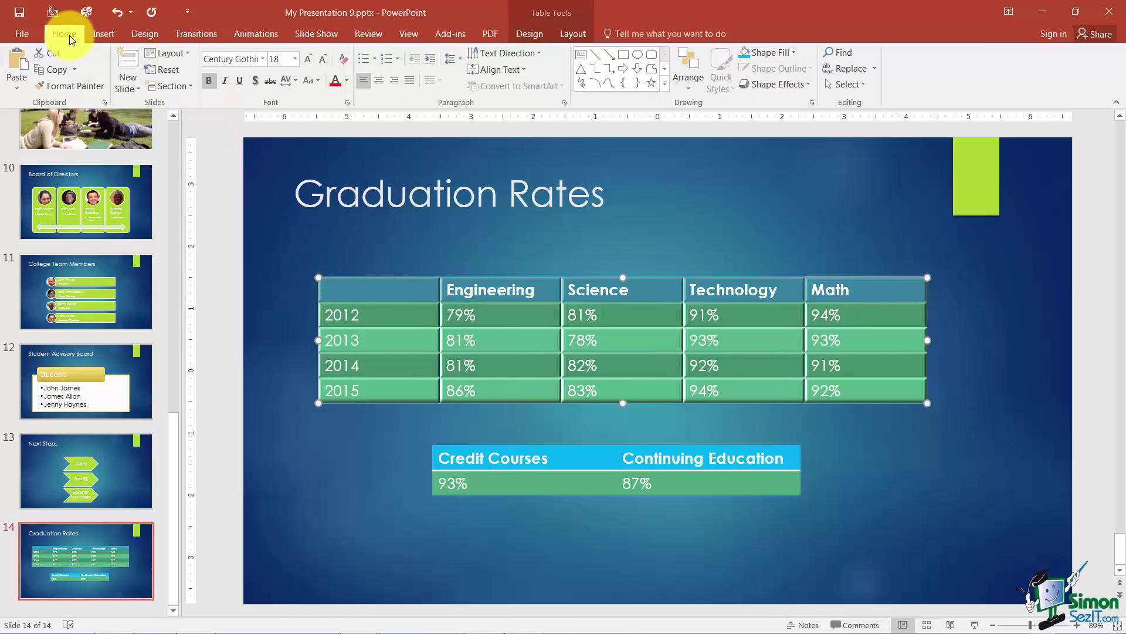
{"action": "left_click", "coordinate": [379, 81]}
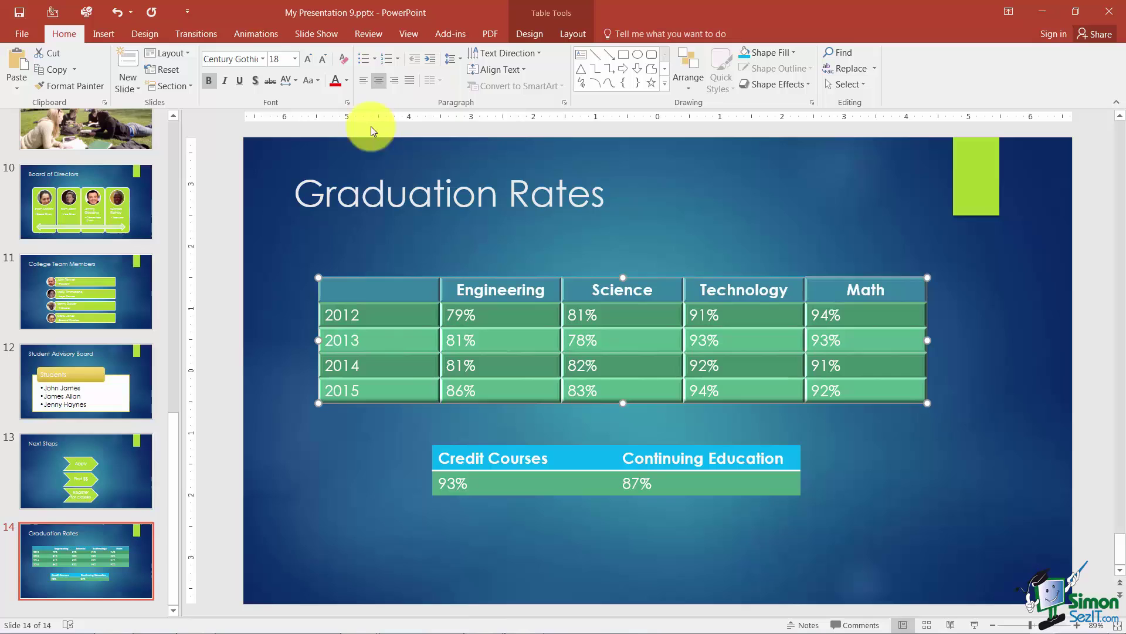
{"action": "left_click", "coordinate": [421, 460]}
{"action": "left_click", "coordinate": [421, 460]}
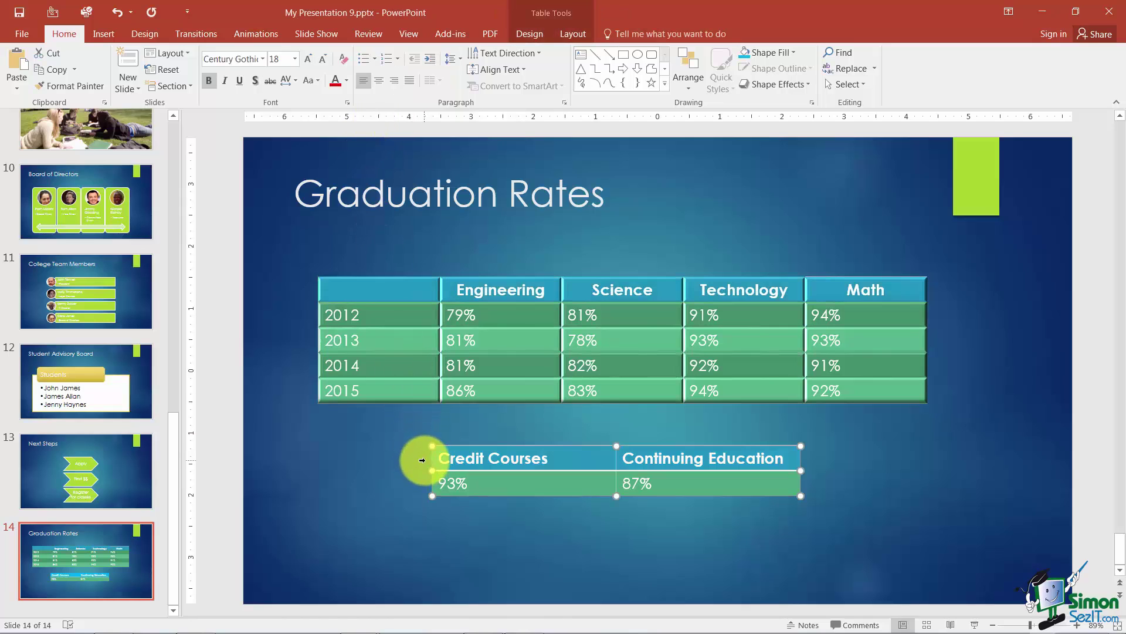
{"action": "left_click", "coordinate": [378, 85]}
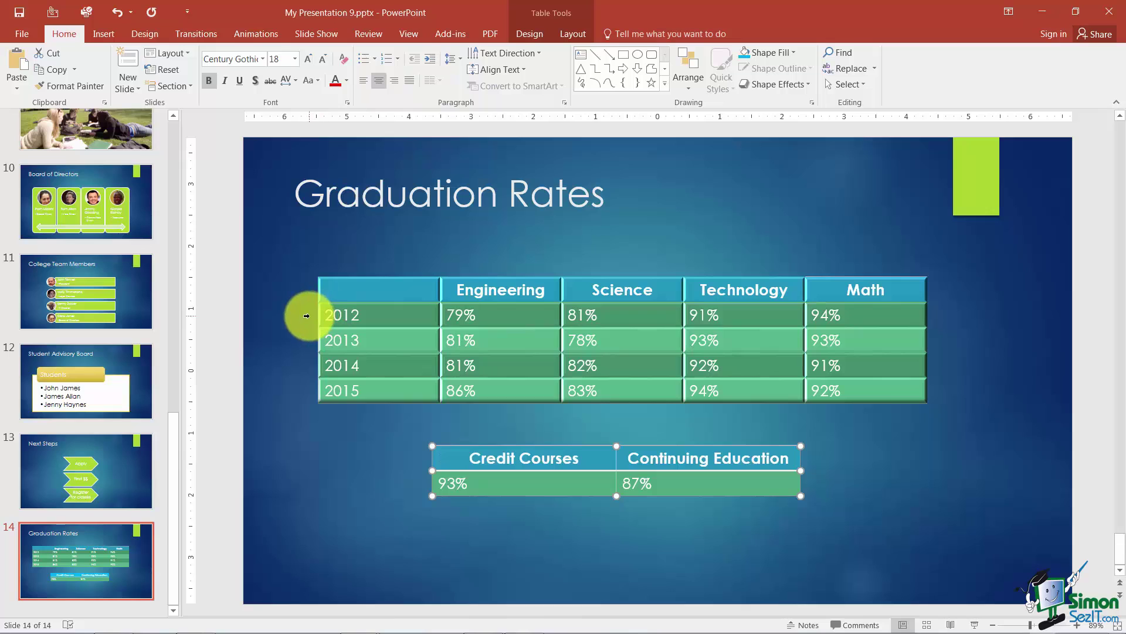
Center the 2012–2015 rows and the Credit Courses values 93% and 87%
{"action": "left_click_drag", "start_coordinate": [306, 316], "coordinate": [314, 399]}
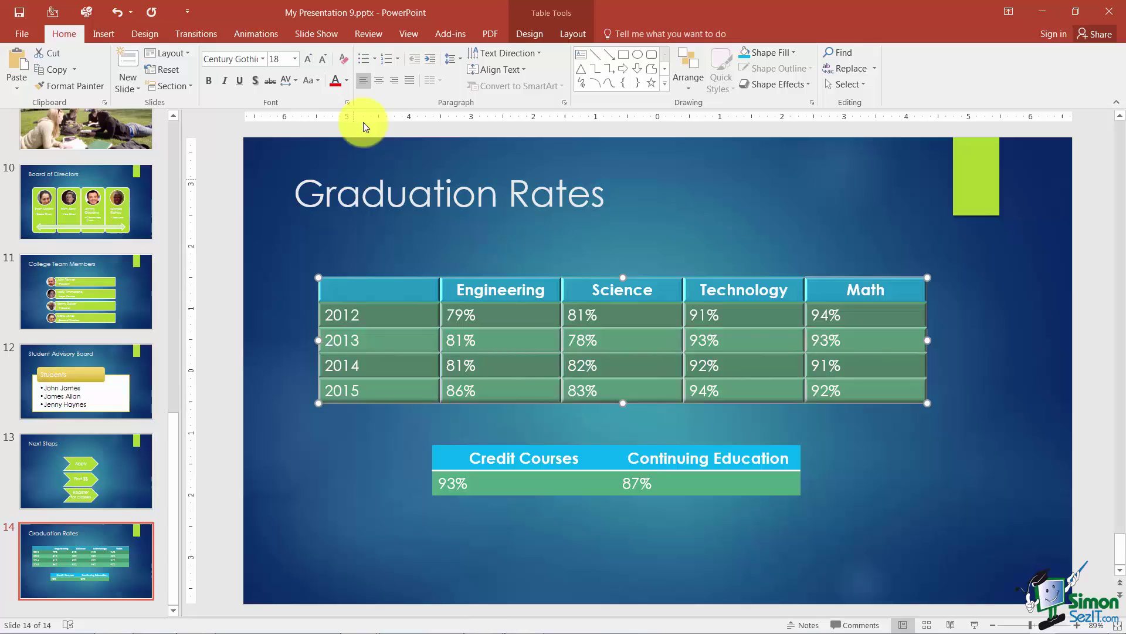
{"action": "left_click", "coordinate": [378, 81]}
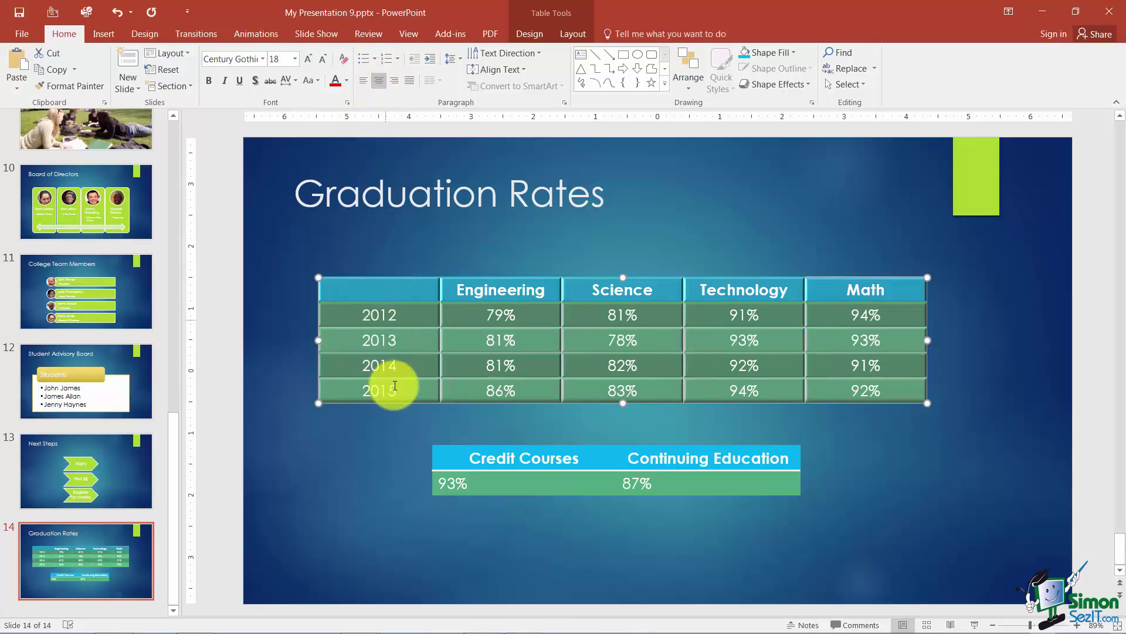
{"action": "left_click", "coordinate": [417, 485]}
{"action": "left_click", "coordinate": [422, 484]}
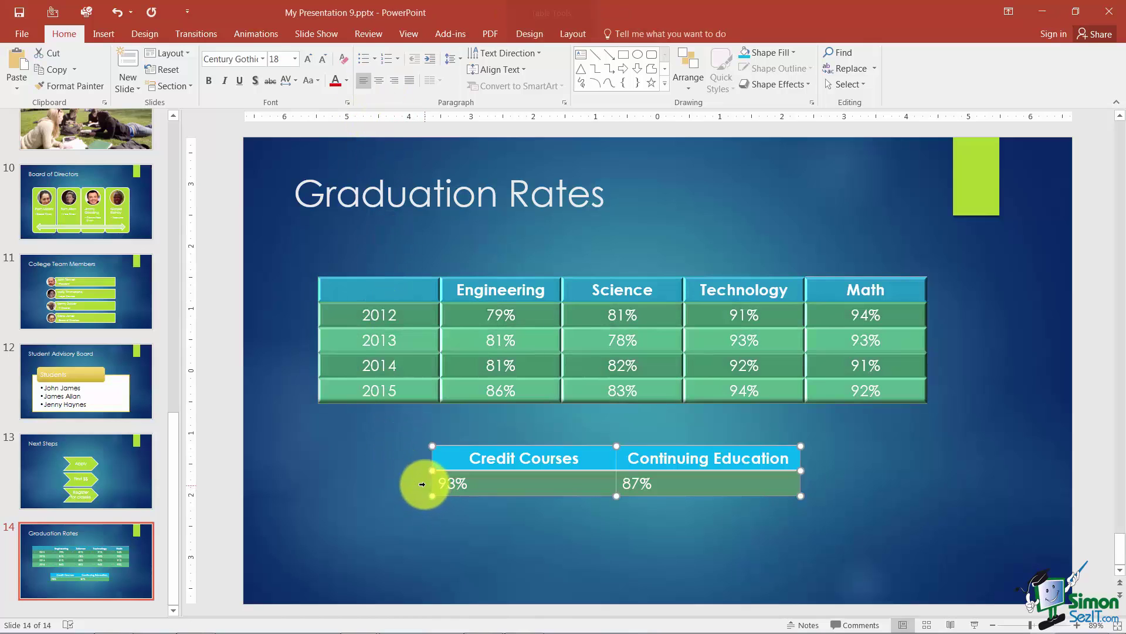
{"action": "left_click", "coordinate": [378, 81]}
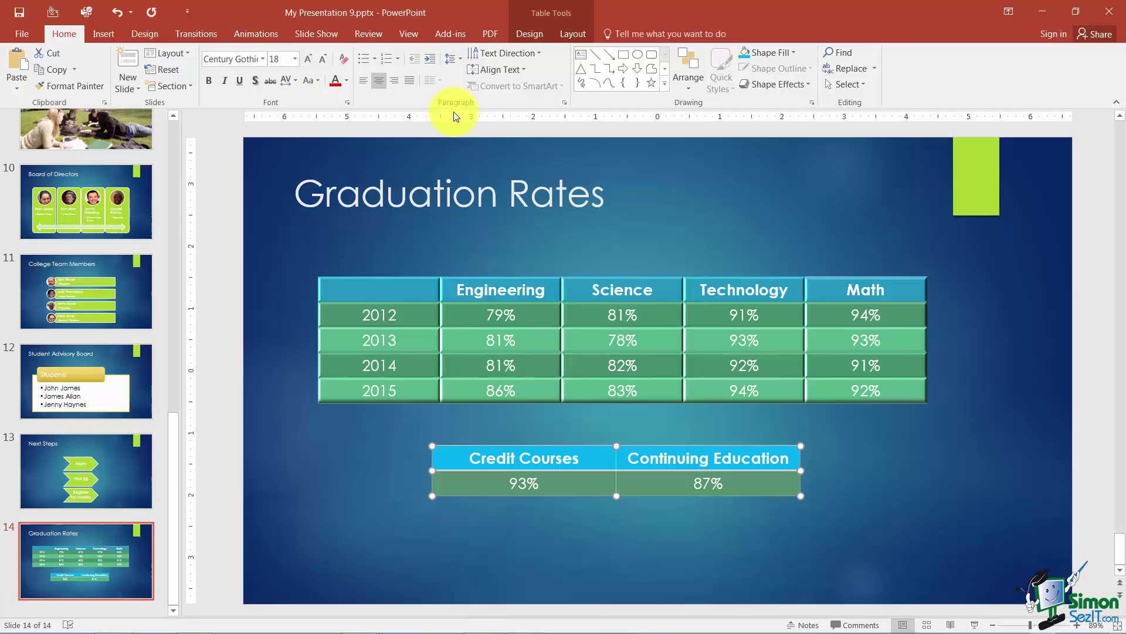
{"action": "left_click", "coordinate": [553, 16]}
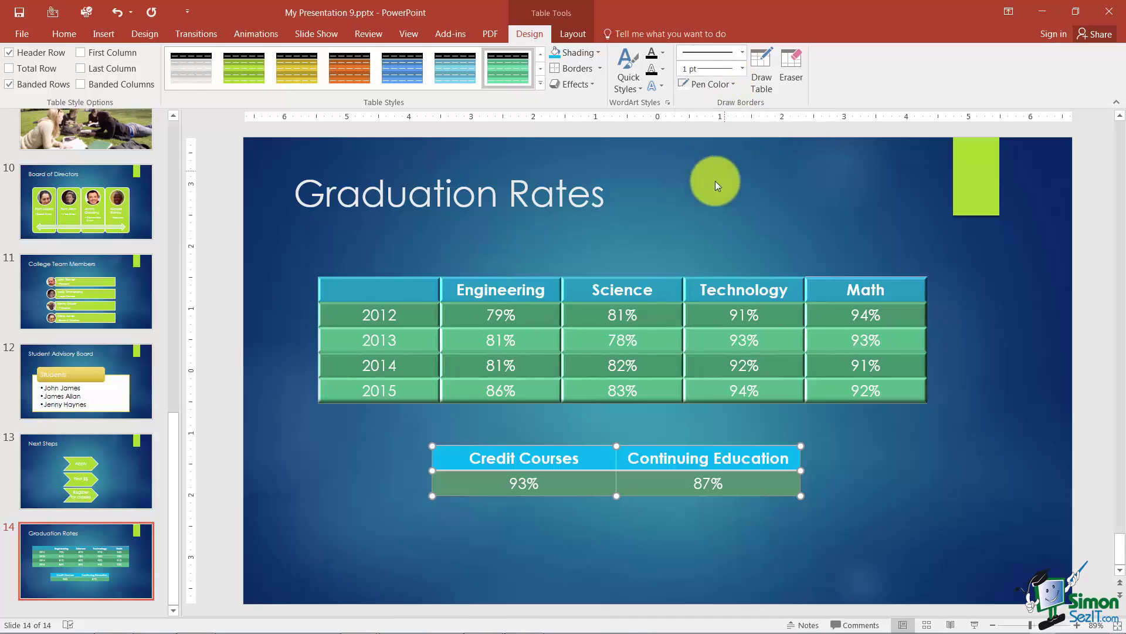
{"action": "left_click", "coordinate": [632, 318]}
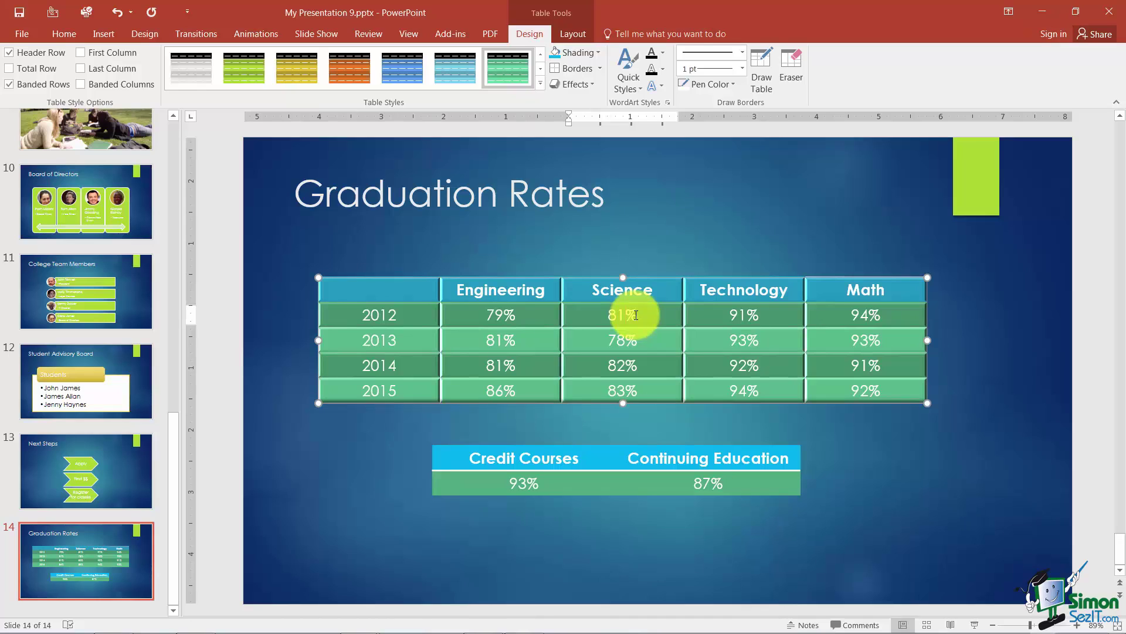
{"action": "left_click", "coordinate": [679, 239]}
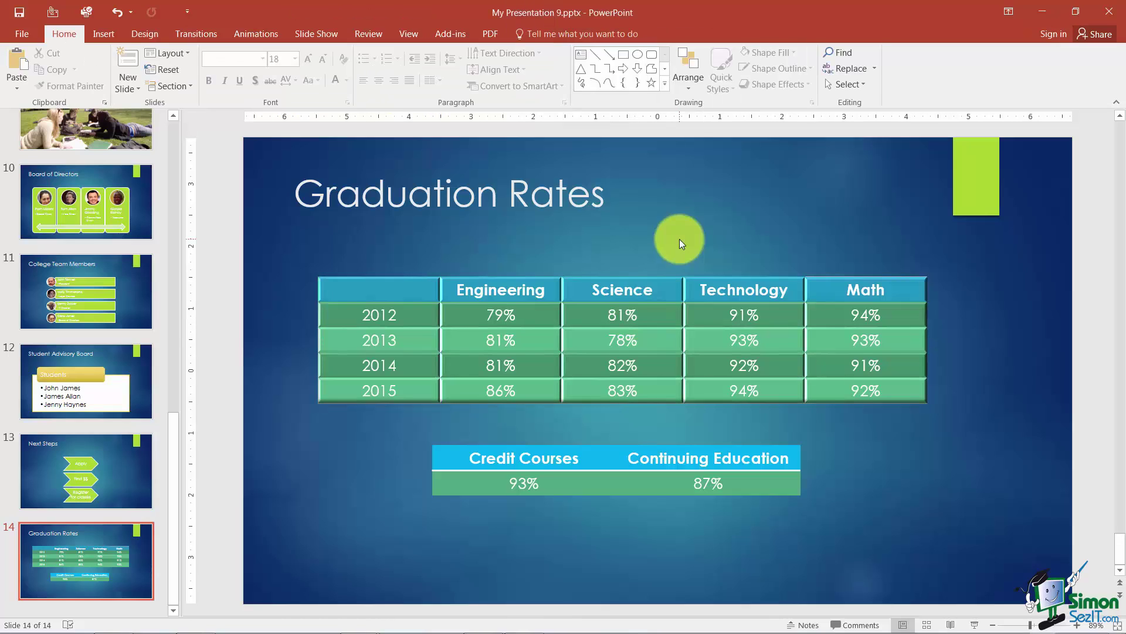